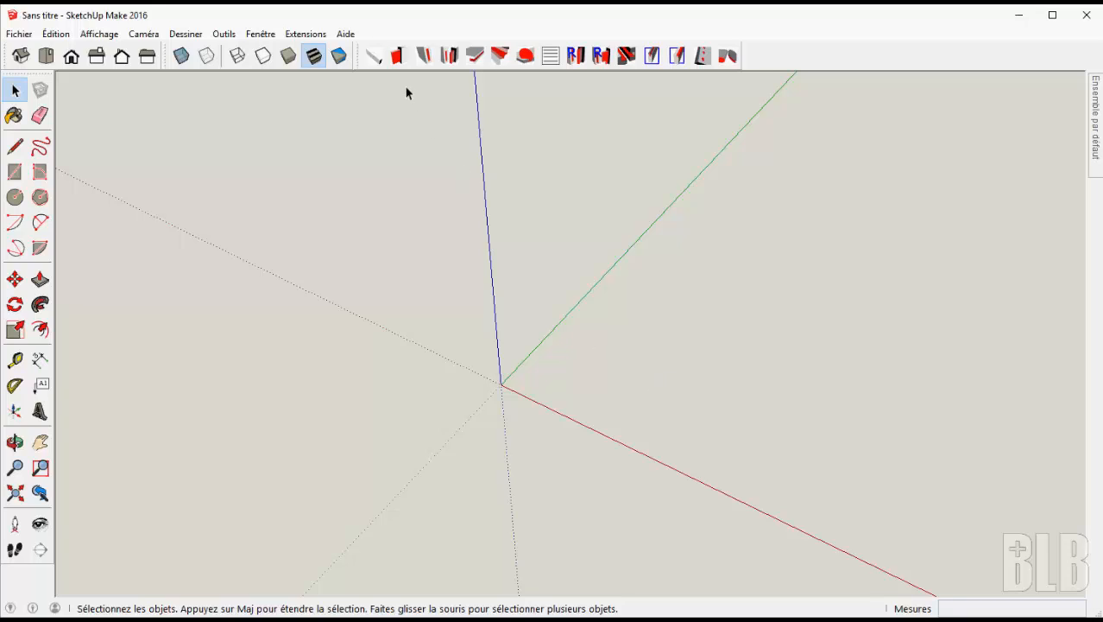
- Generate two identical Chene pieces named Montant in Face view, 500 mm by 70 mm by 24 mm
{"action": "left_click", "coordinate": [374, 56]}
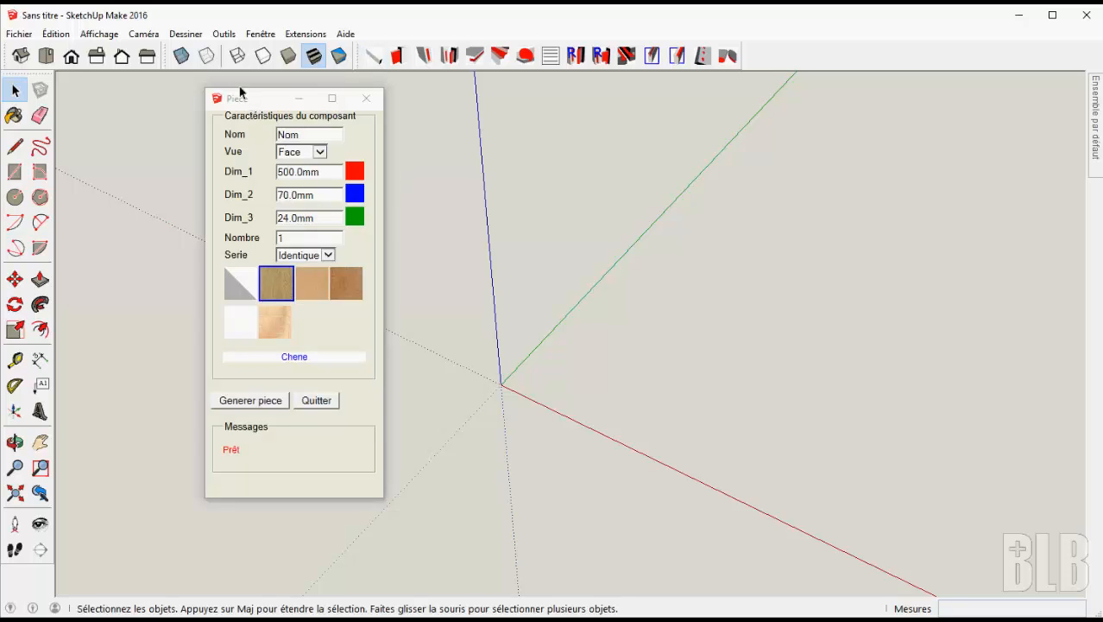
{"action": "left_click_drag", "start_coordinate": [277, 104], "coordinate": [249, 121]}
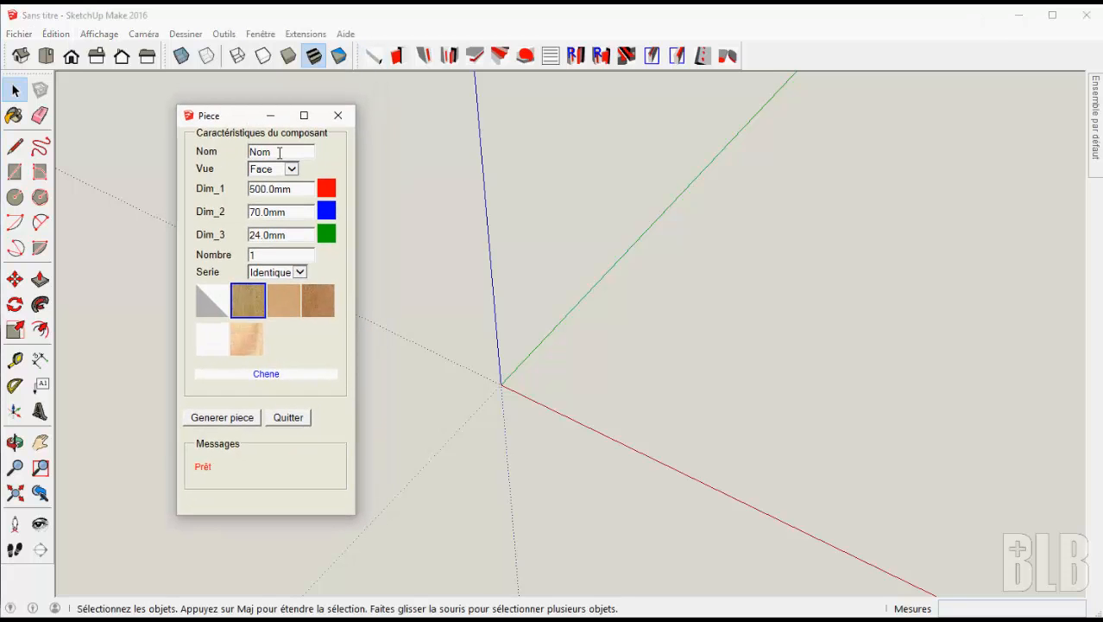
{"action": "double_click", "coordinate": [279, 153]}
{"action": "type", "text": "M"}
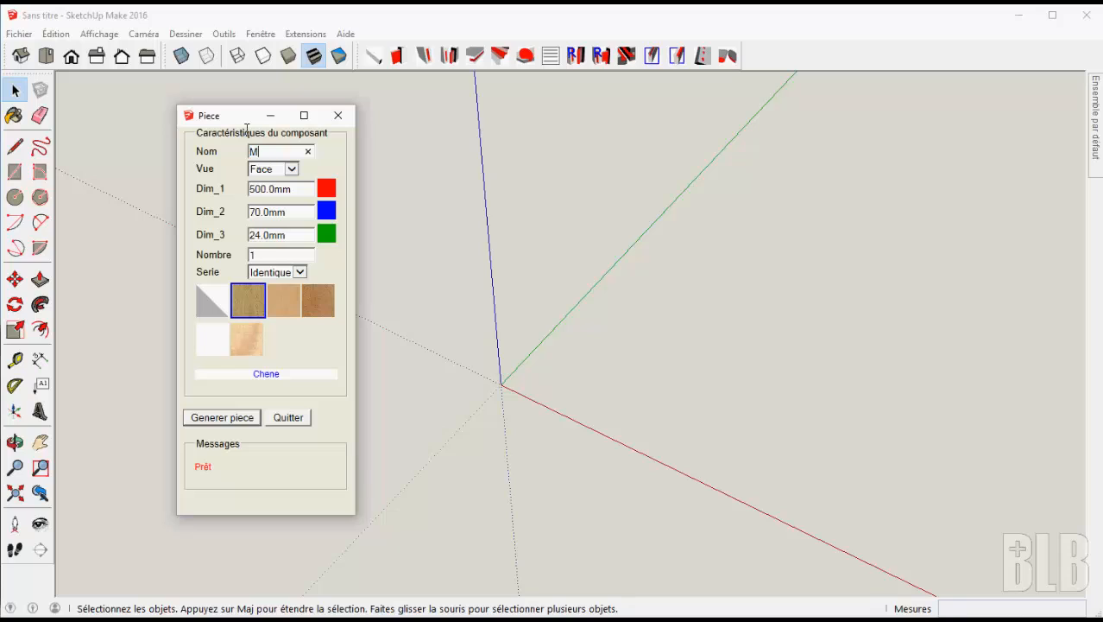
{"action": "type", "text": "ontant"}
{"action": "key", "text": "Tab"}
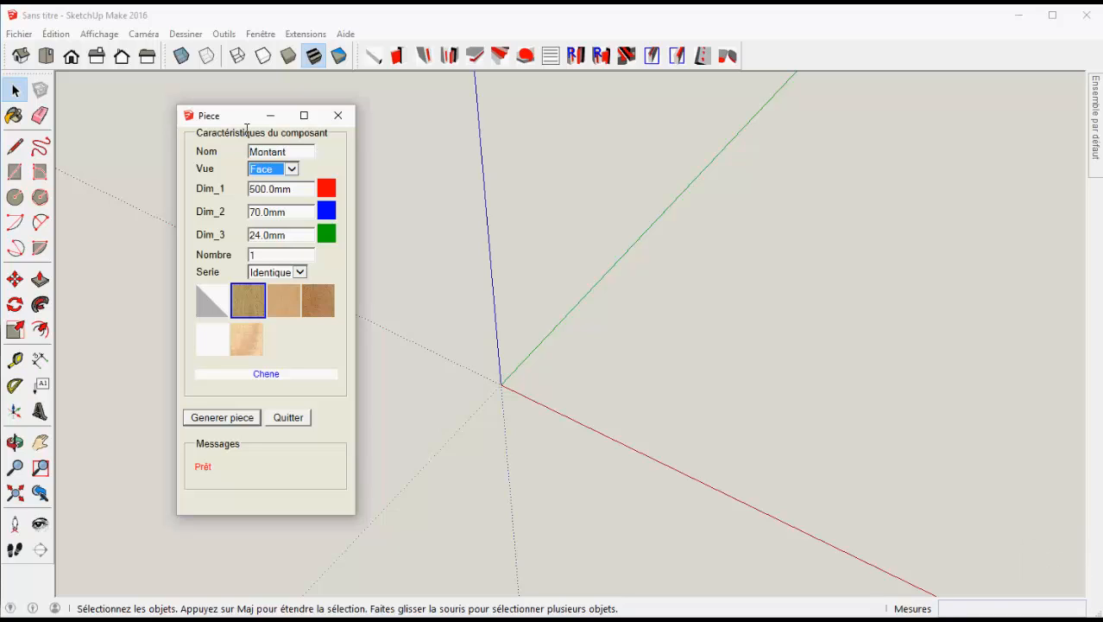
{"action": "double_click", "coordinate": [256, 256]}
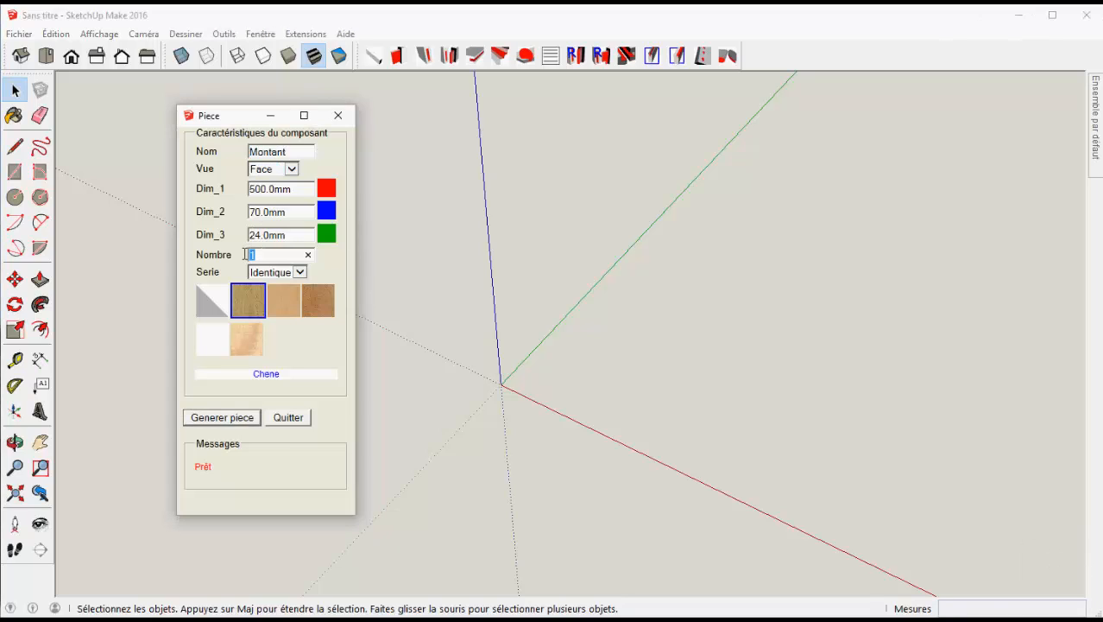
{"action": "type", "text": "2"}
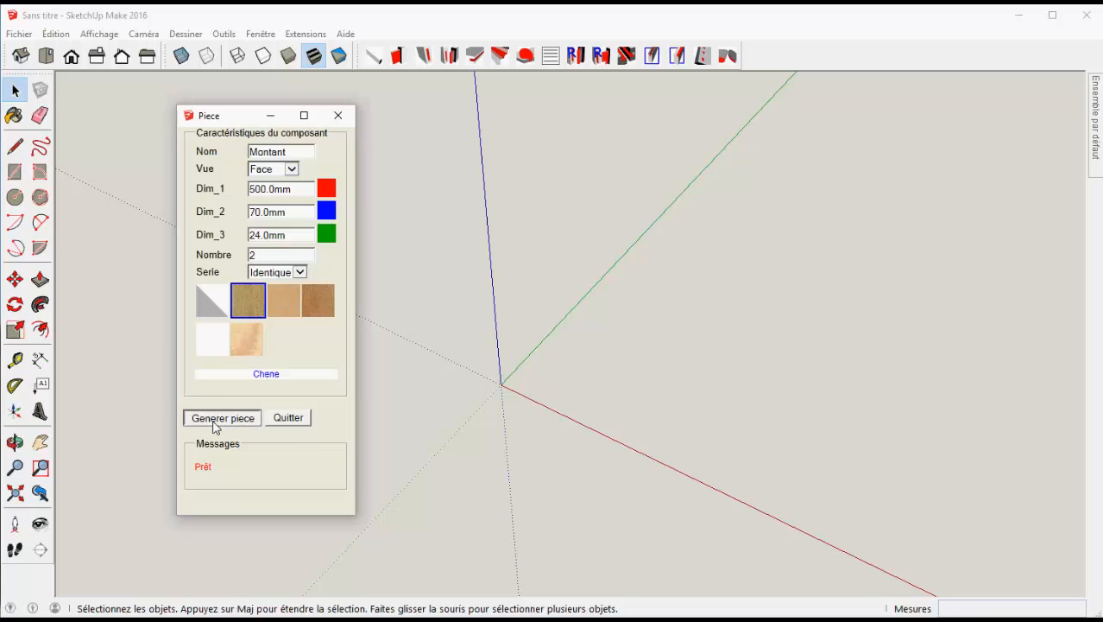
{"action": "left_click", "coordinate": [216, 422]}
- Generate two identical Chene pieces named Traverse with Dim_1 set to 300 mm, and quit the piece generator
{"action": "double_click", "coordinate": [292, 152]}
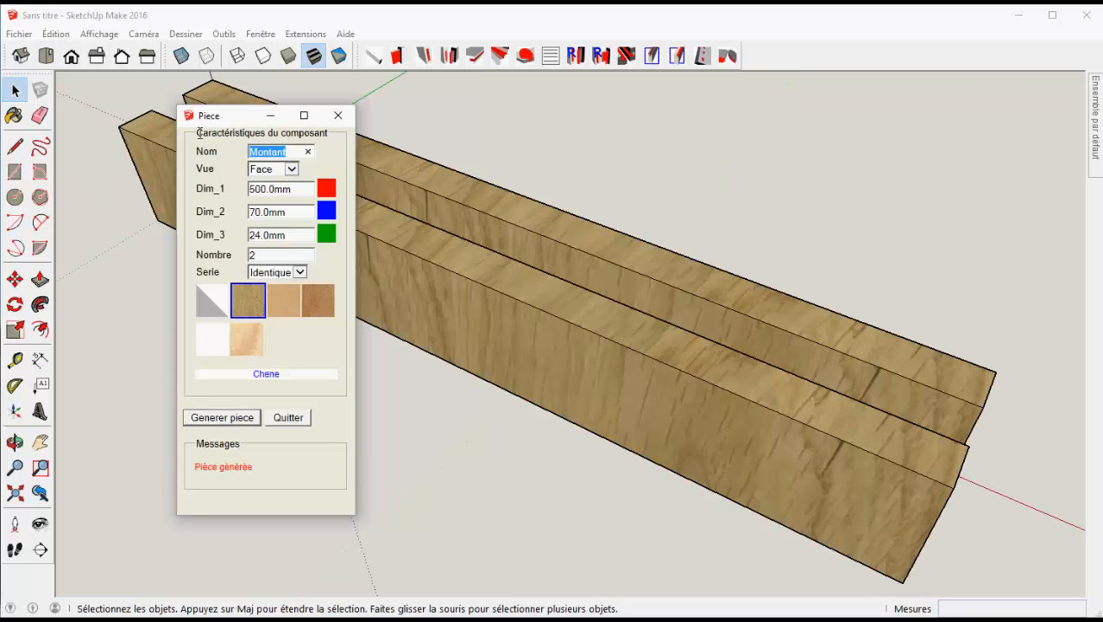
{"action": "type", "text": "Traverse"}
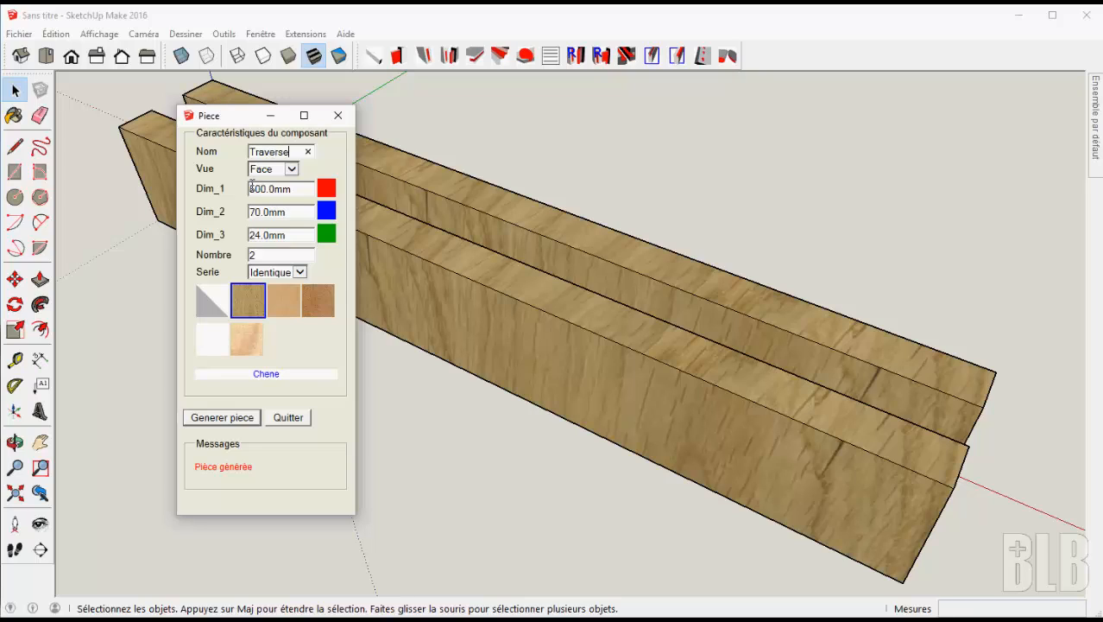
{"action": "left_click_drag", "start_coordinate": [250, 188], "coordinate": [259, 187]}
{"action": "type", "text": "3"}
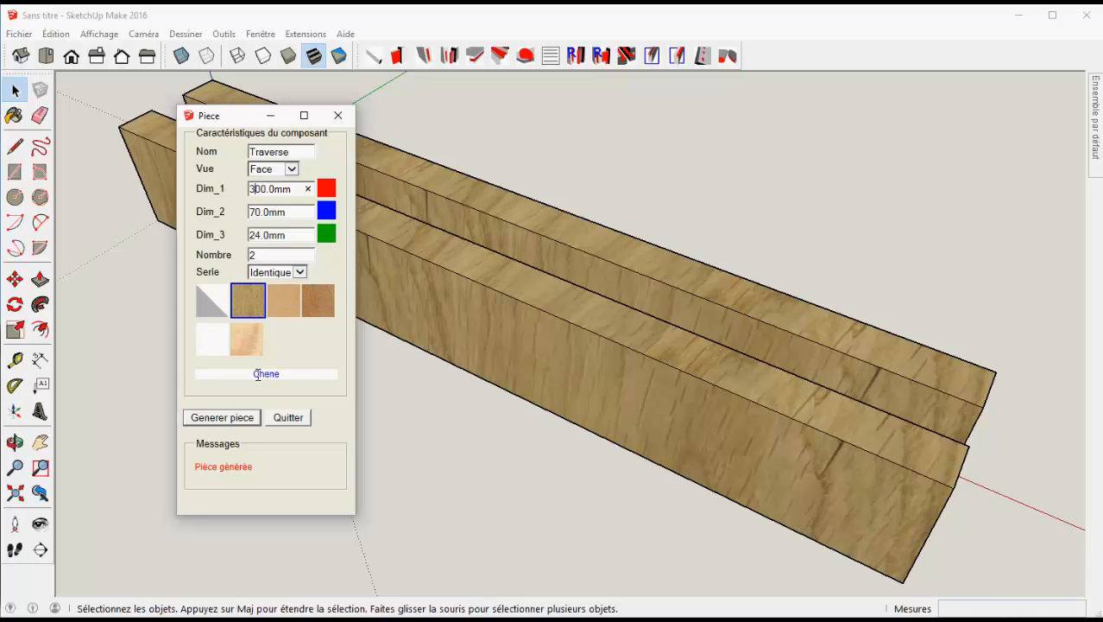
{"action": "left_click", "coordinate": [249, 418]}
{"action": "left_click", "coordinate": [288, 418]}
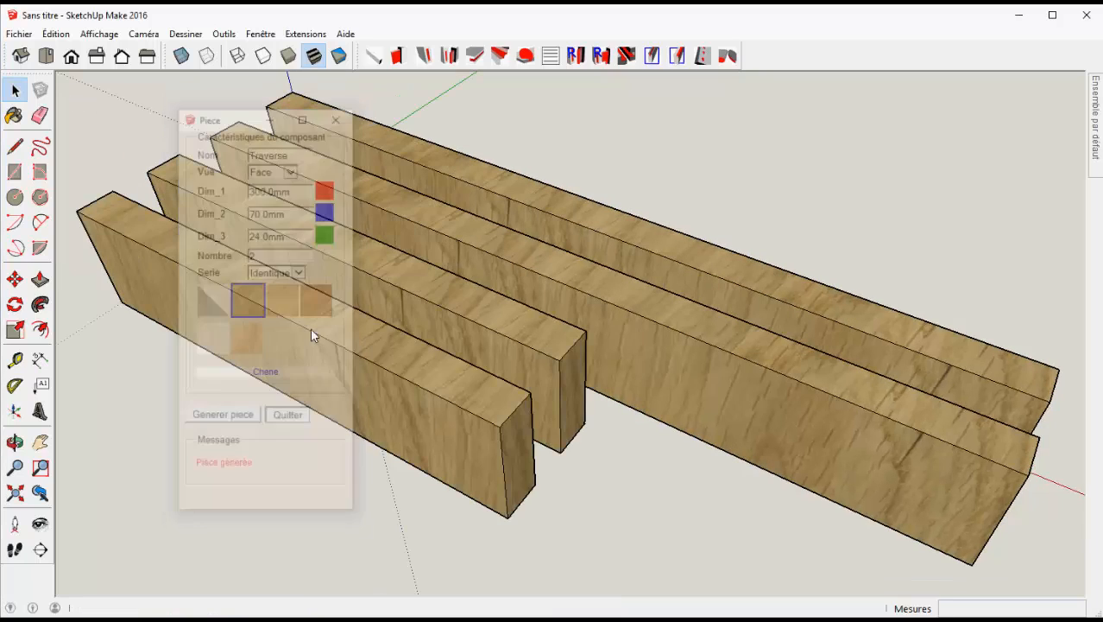
- Show the model with plain shaded faces and rotate the two long Montant pieces 90° so they stand upright
{"action": "left_click", "coordinate": [288, 56]}
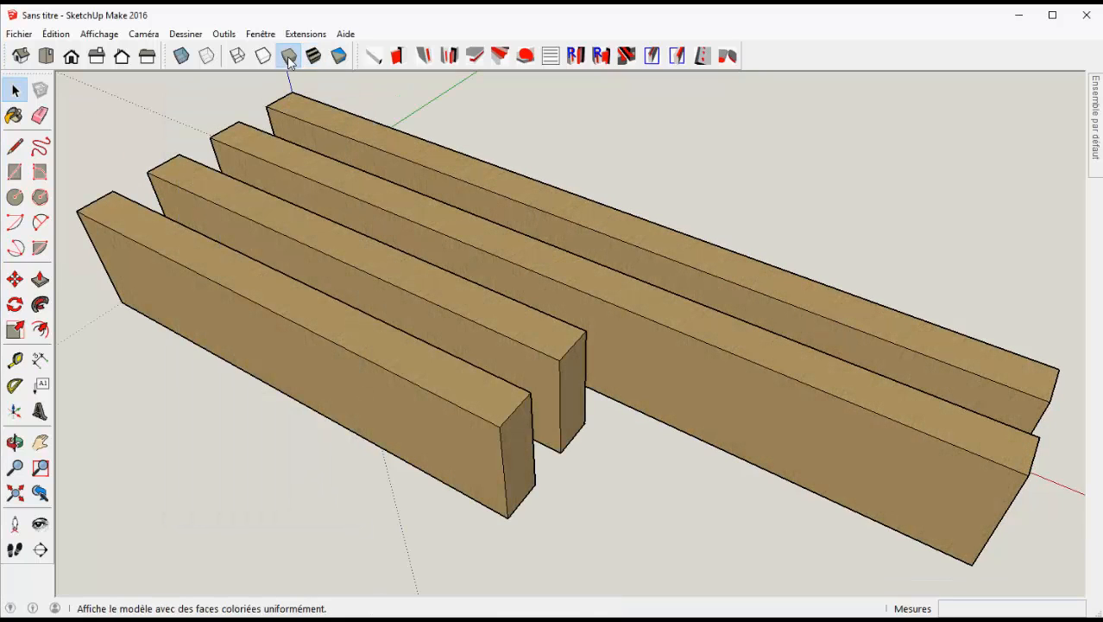
{"action": "middle_click_drag", "start_coordinate": [384, 332], "coordinate": [536, 301]}
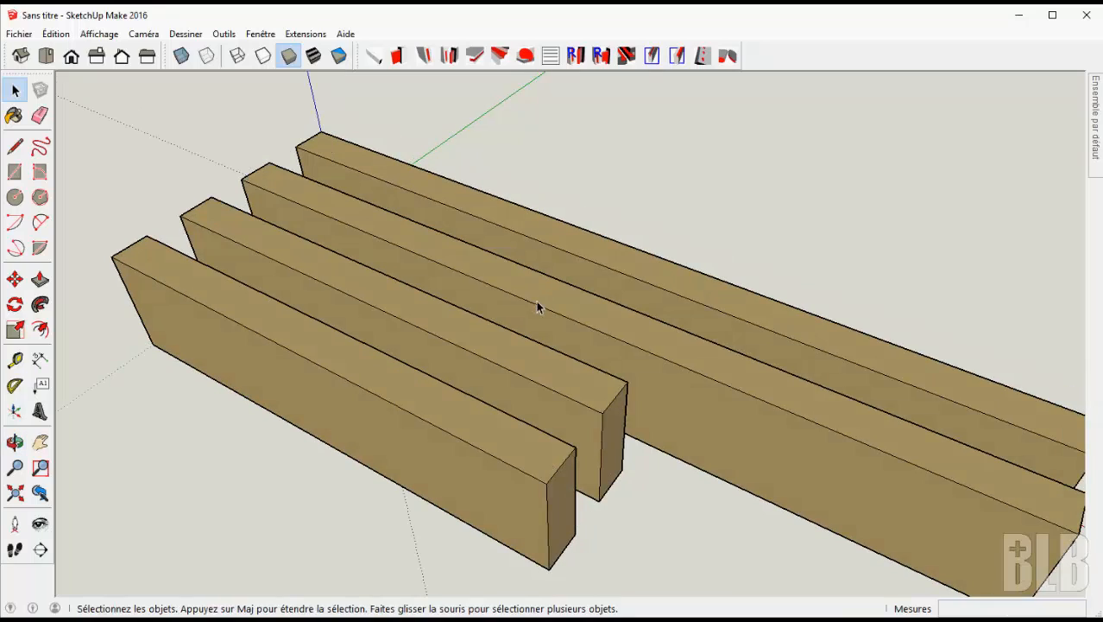
{"action": "left_click", "coordinate": [536, 302]}
{"action": "left_click", "coordinate": [561, 256], "text": "shift"}
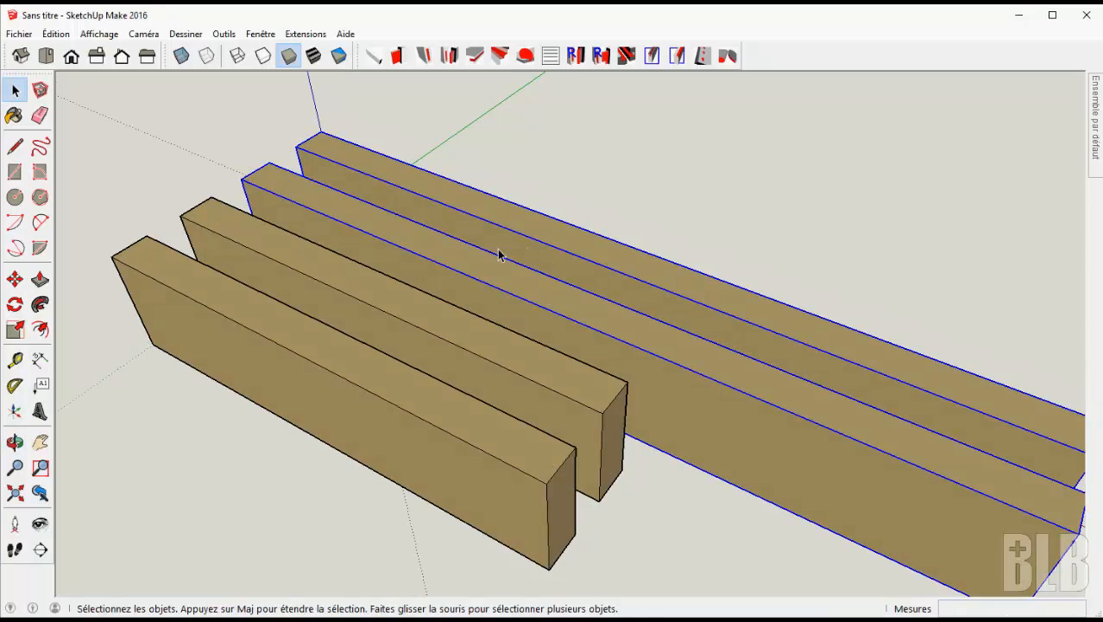
{"action": "key", "text": "q"}
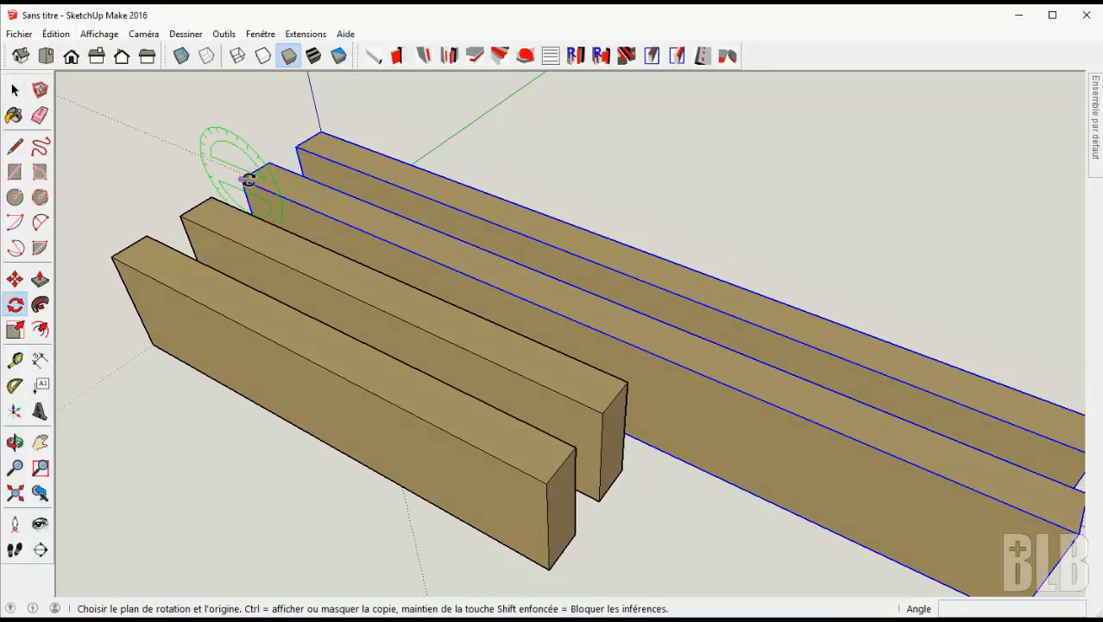
{"action": "left_click", "coordinate": [244, 179]}
{"action": "left_click", "coordinate": [386, 209]}
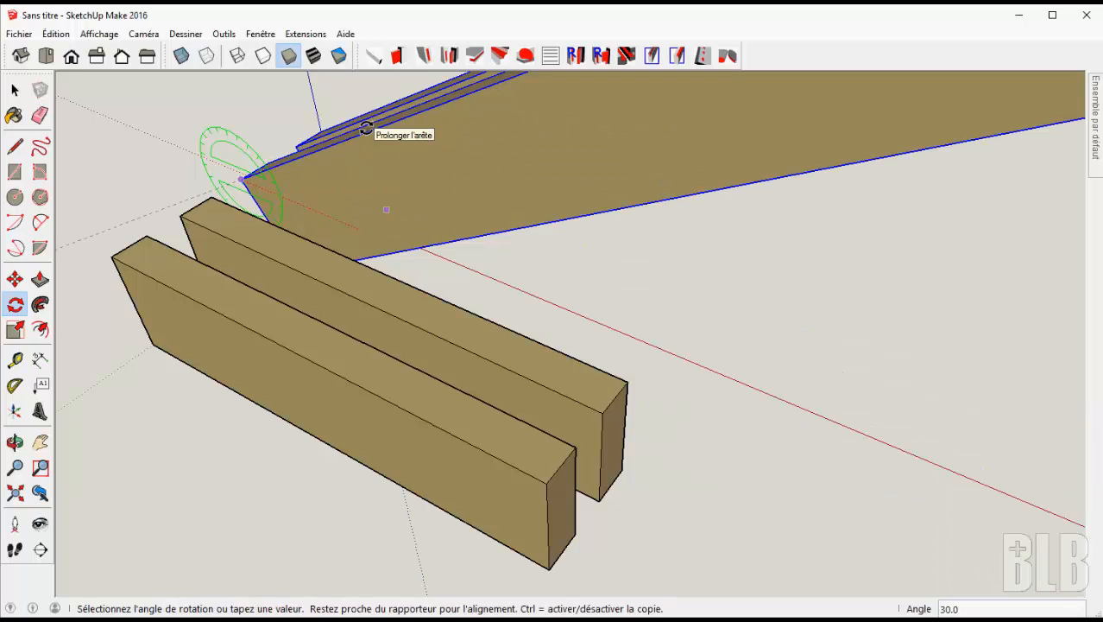
{"action": "type", "text": "90"}
{"action": "key", "text": "Return"}
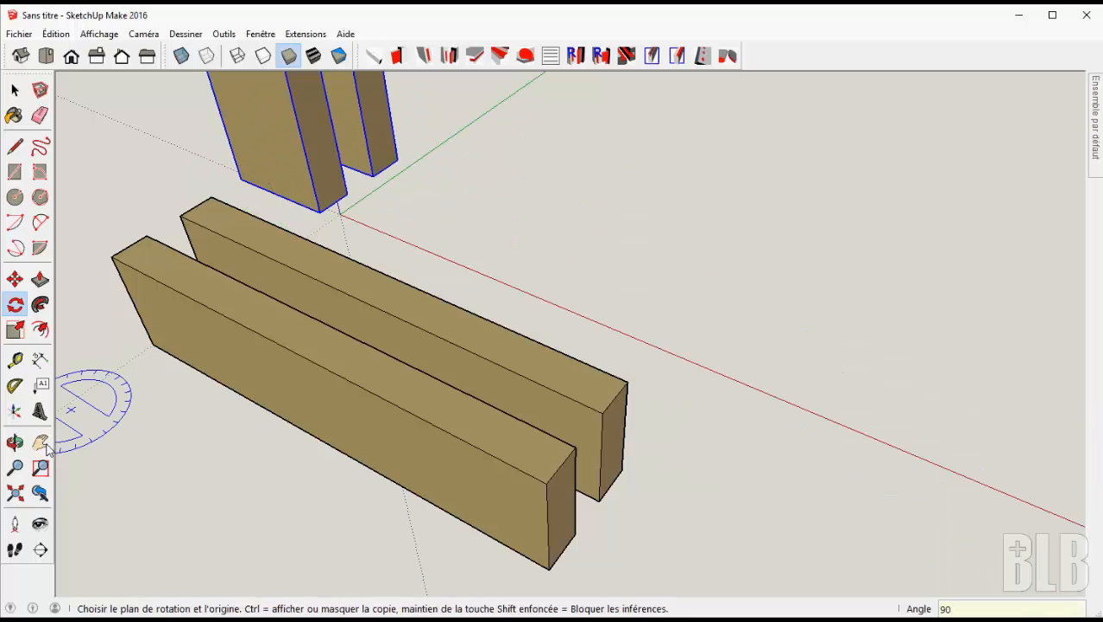
{"action": "left_click", "coordinate": [14, 492]}
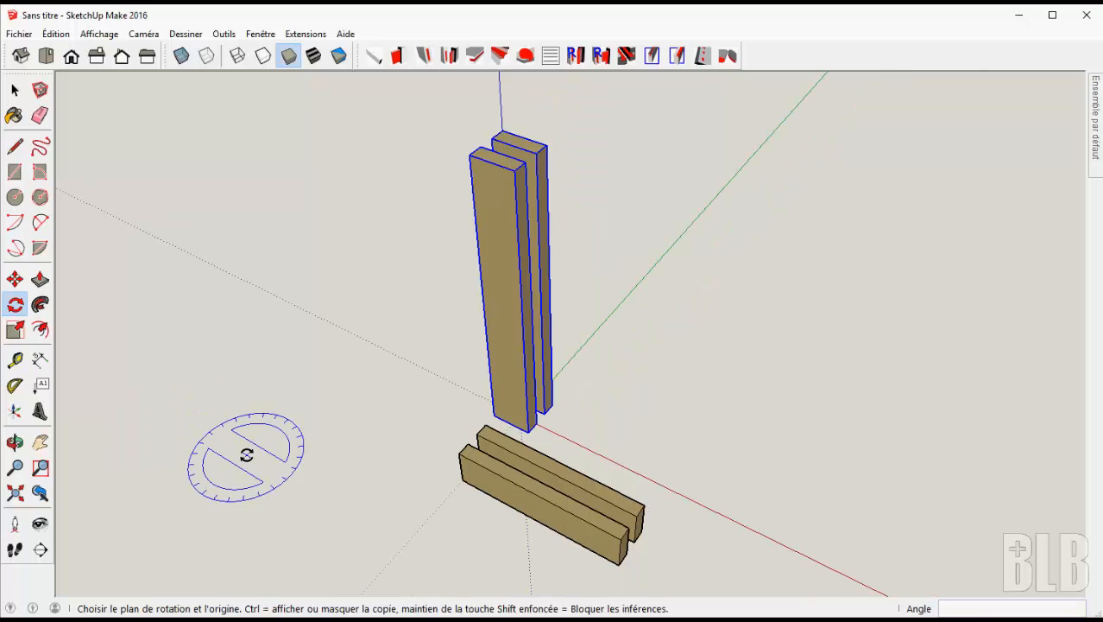
{"action": "key", "text": "space"}
- Move the rear Traverse by its upper front corner onto the top inner corner of the front Montant
{"action": "left_click", "coordinate": [480, 445]}
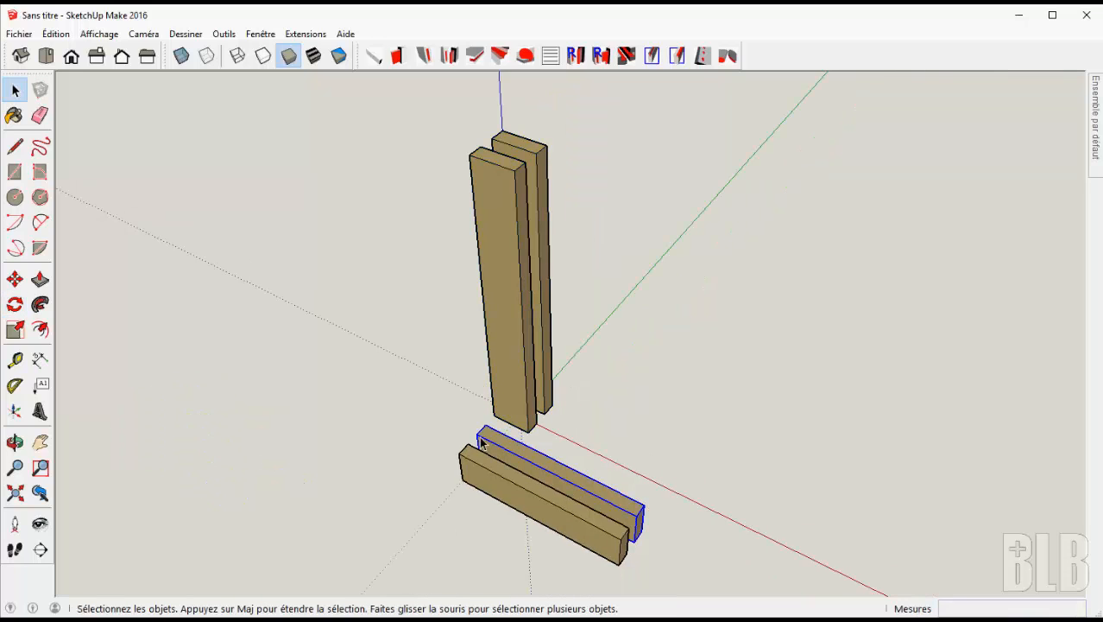
{"action": "key", "text": "m"}
{"action": "left_click", "coordinate": [479, 436]}
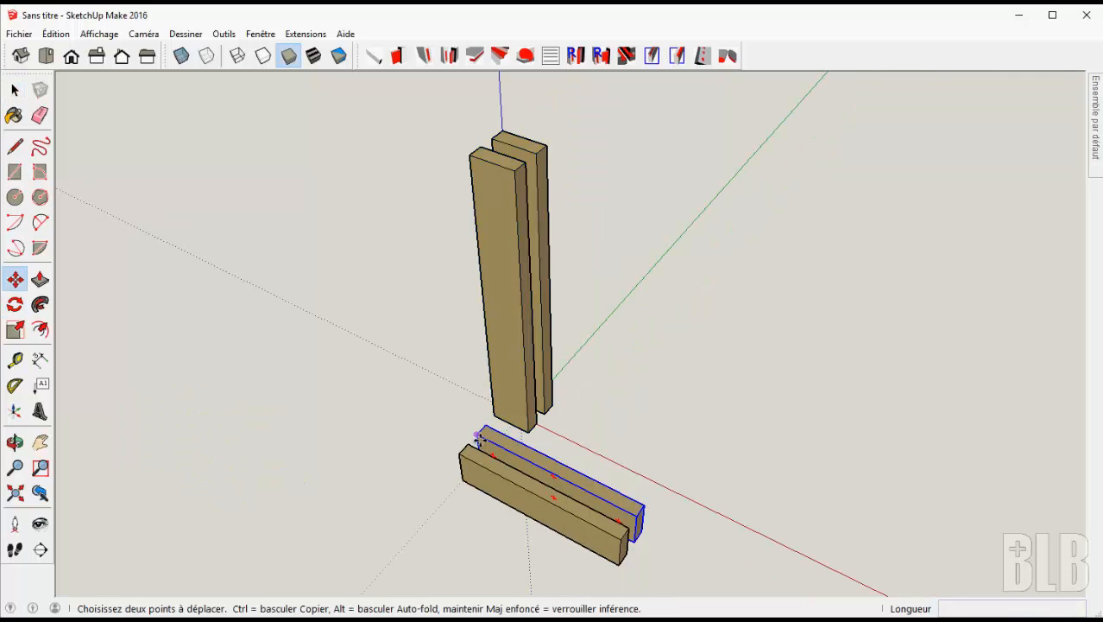
{"action": "left_click", "coordinate": [514, 171]}
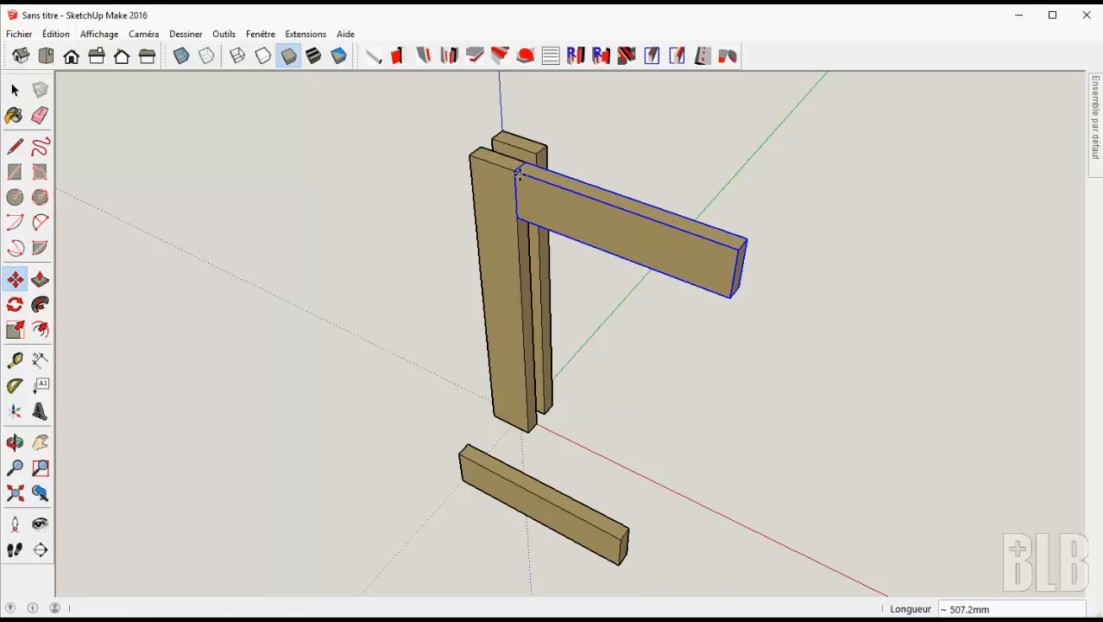
{"action": "key", "text": "space"}
- Move the remaining Traverse by its lower front corner onto the bottom inner corner of the front Montant
{"action": "left_click", "coordinate": [483, 499]}
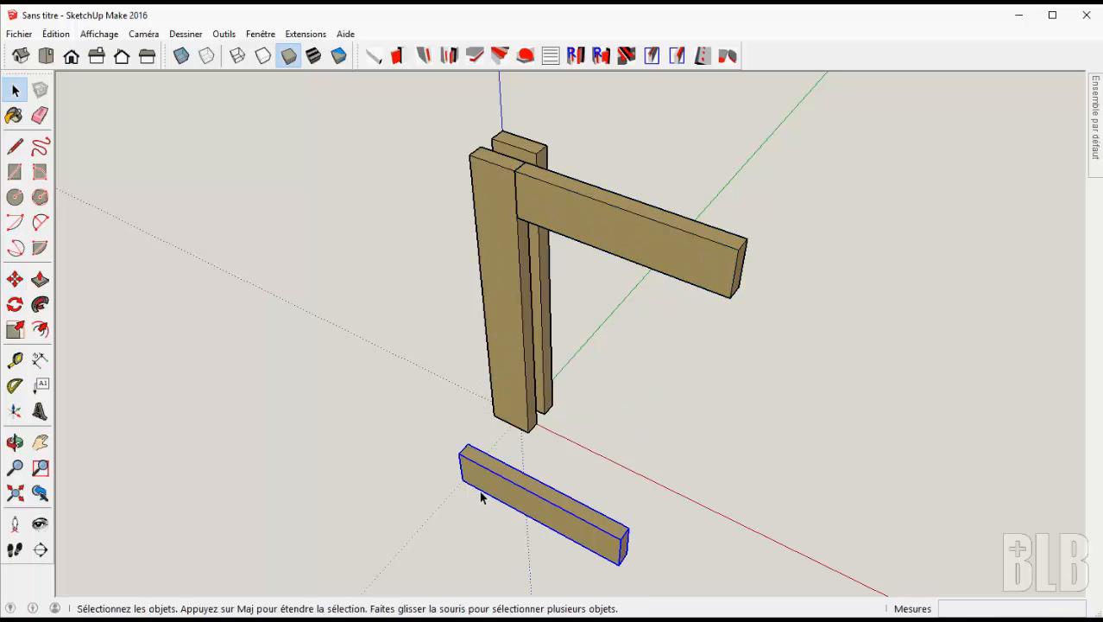
{"action": "key", "text": "m"}
{"action": "left_click", "coordinate": [464, 477]}
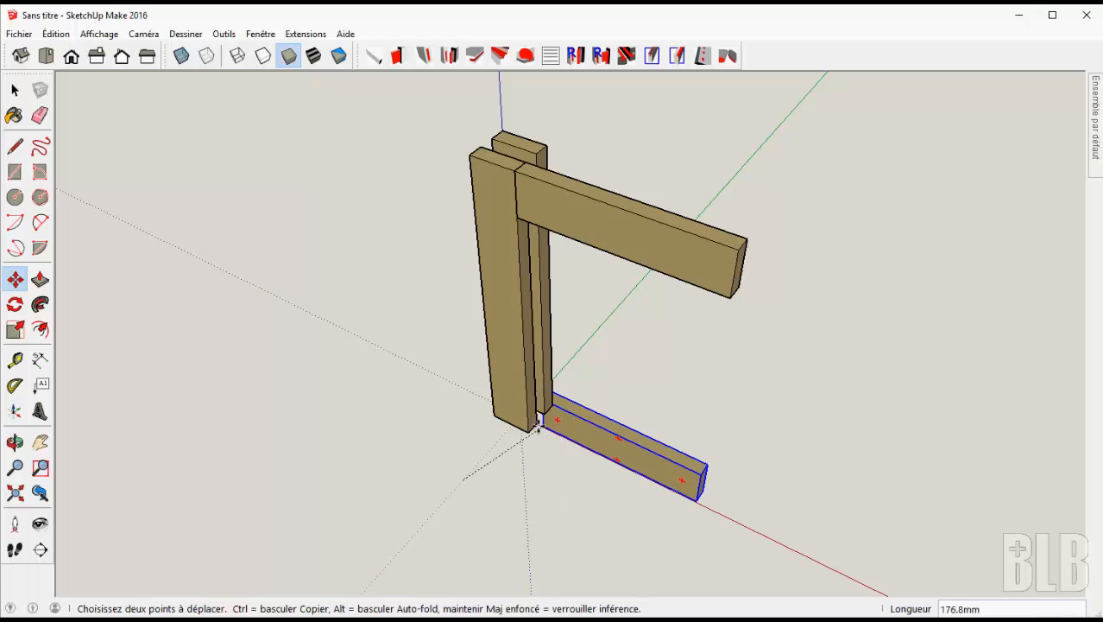
{"action": "left_click", "coordinate": [529, 429]}
{"action": "key", "text": "space"}
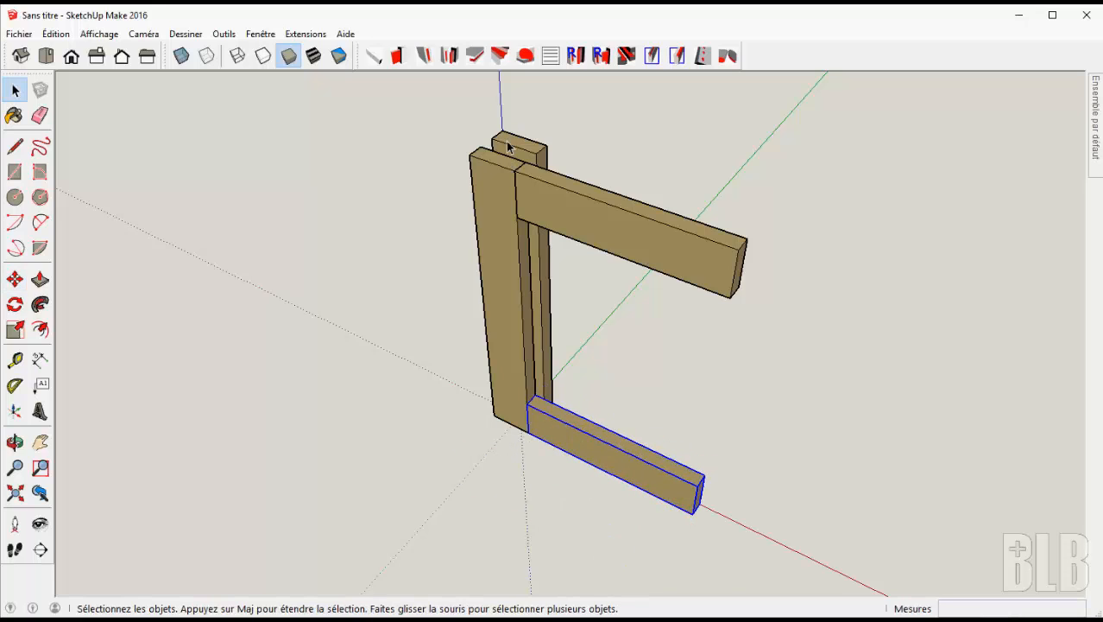
- Move the rear Montant against the free ends of both Traverse pieces to close the frame, and show its front view
{"action": "left_click", "coordinate": [508, 147]}
{"action": "key", "text": "m"}
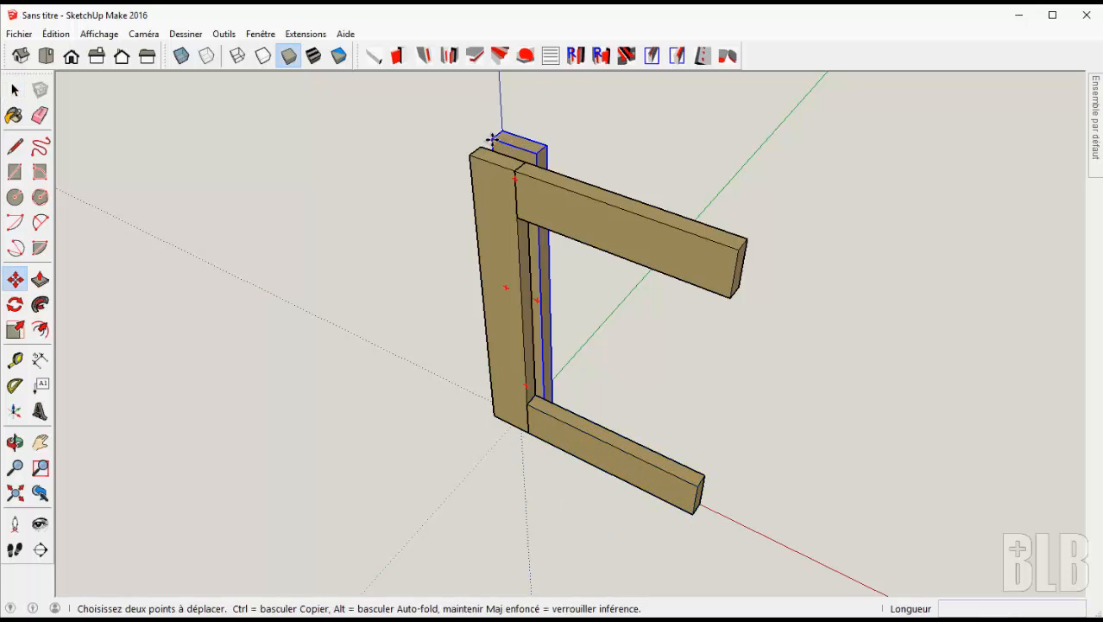
{"action": "left_click", "coordinate": [496, 141]}
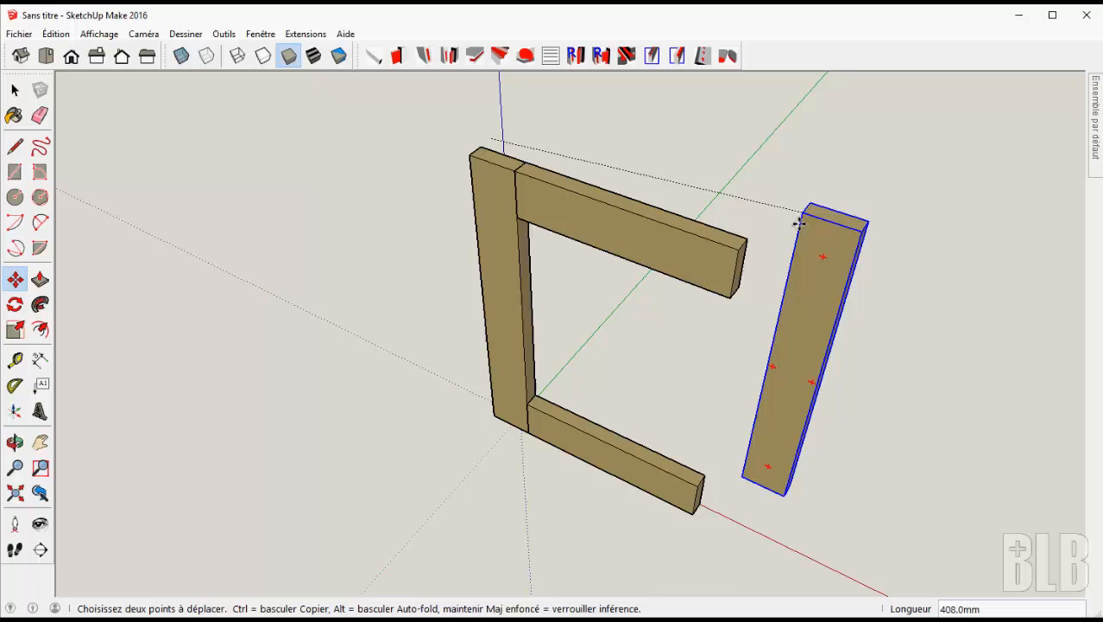
{"action": "left_click", "coordinate": [741, 249]}
{"action": "left_click", "coordinate": [15, 492]}
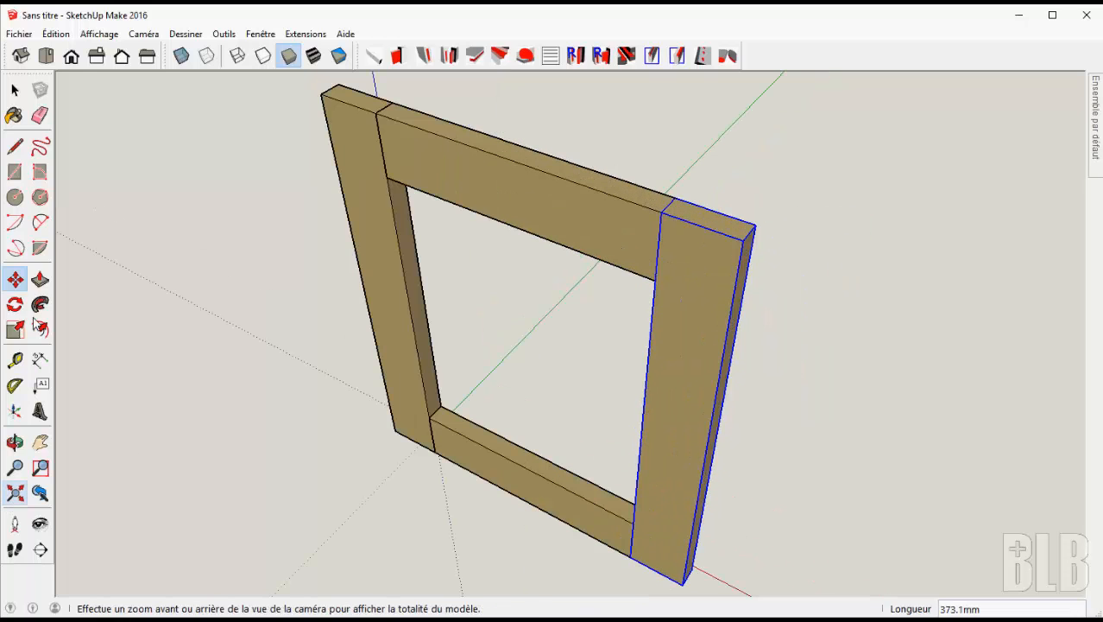
{"action": "left_click", "coordinate": [72, 57]}
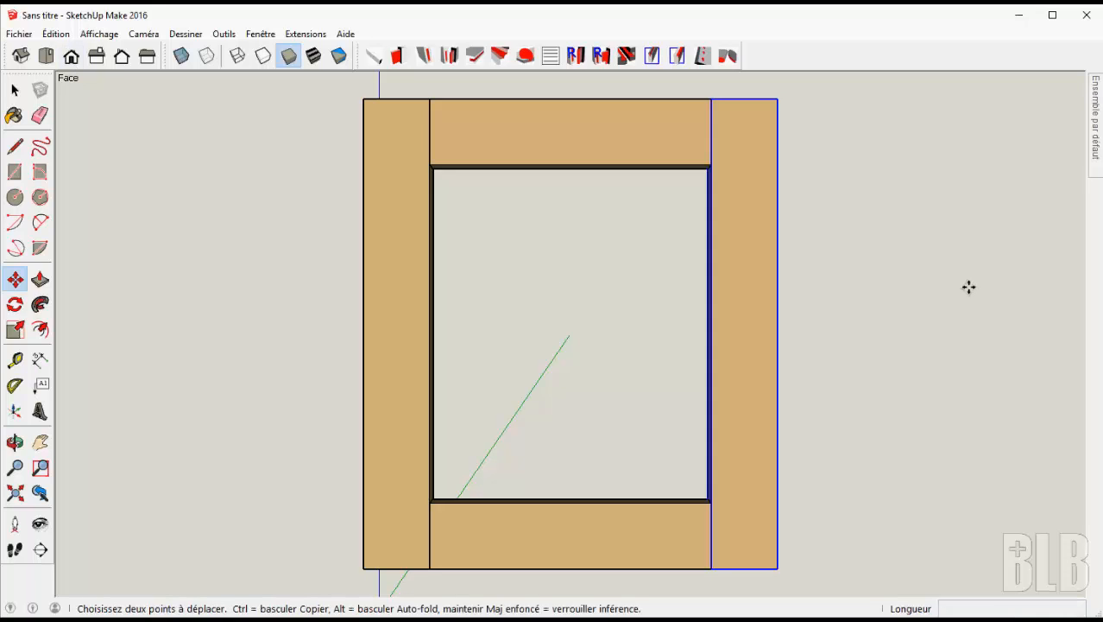
{"action": "key", "text": "space"}
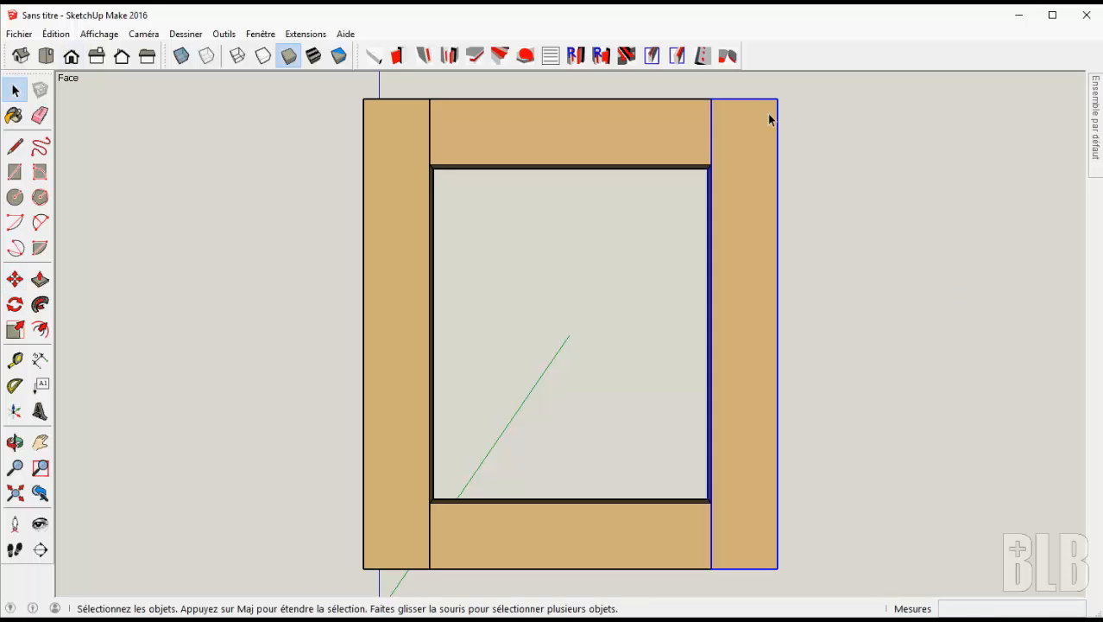
- Machine a CCR_10 moulding with Usinage set to Bas along the bottom Traverse's lower edge and the right Montant's bottom, outer and top edges
{"action": "left_click", "coordinate": [678, 56]}
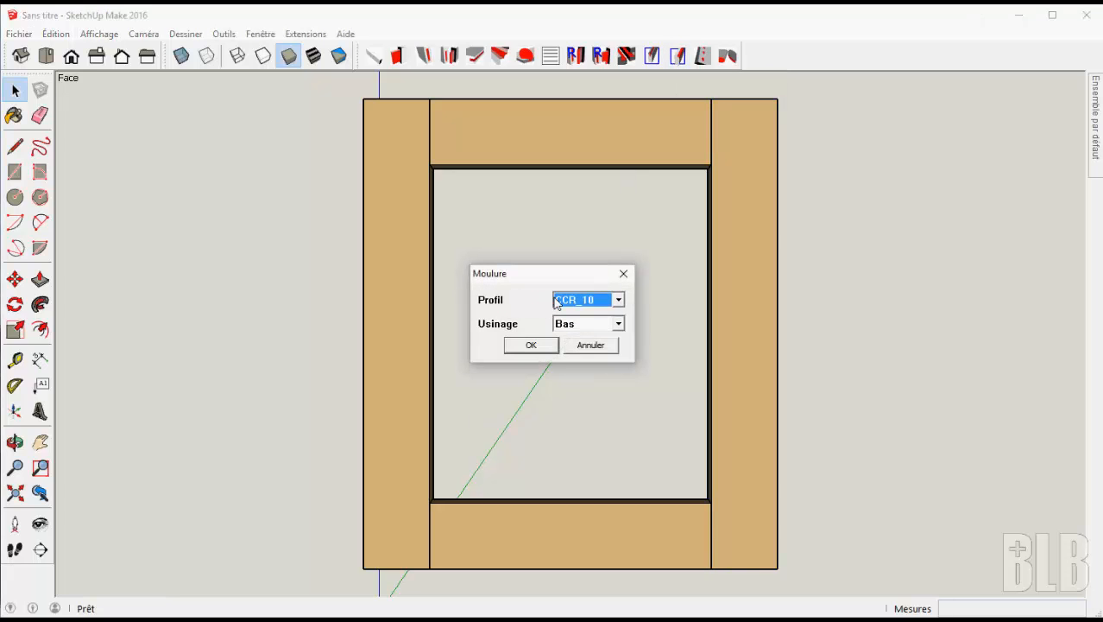
{"action": "left_click", "coordinate": [541, 347]}
{"action": "left_click", "coordinate": [561, 570]}
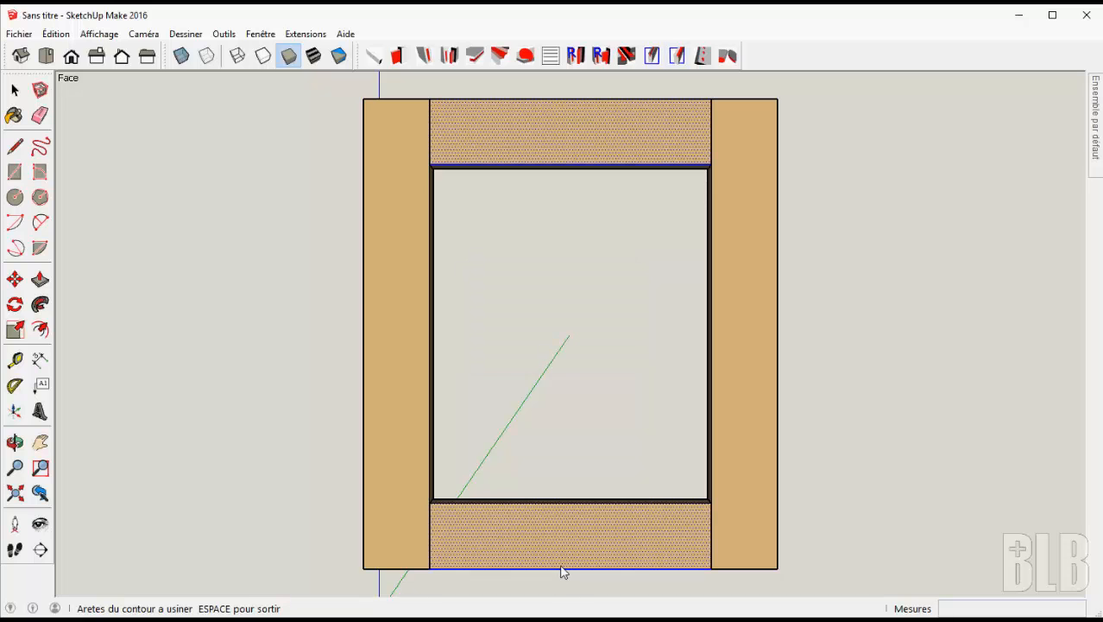
{"action": "left_click", "coordinate": [740, 567]}
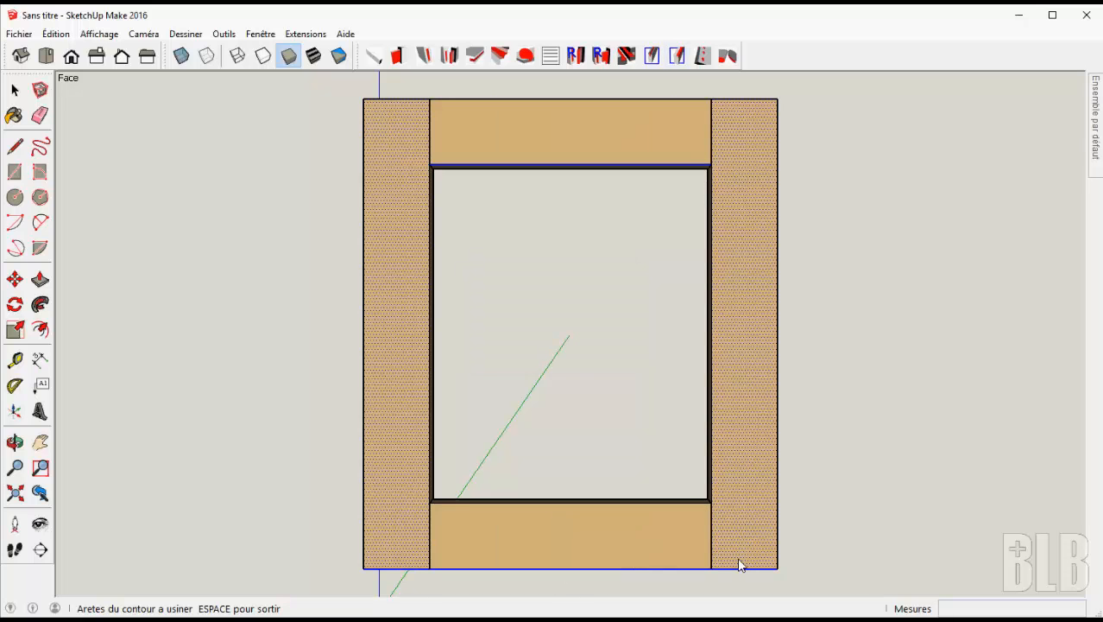
{"action": "left_click", "coordinate": [765, 492]}
{"action": "left_click", "coordinate": [759, 114]}
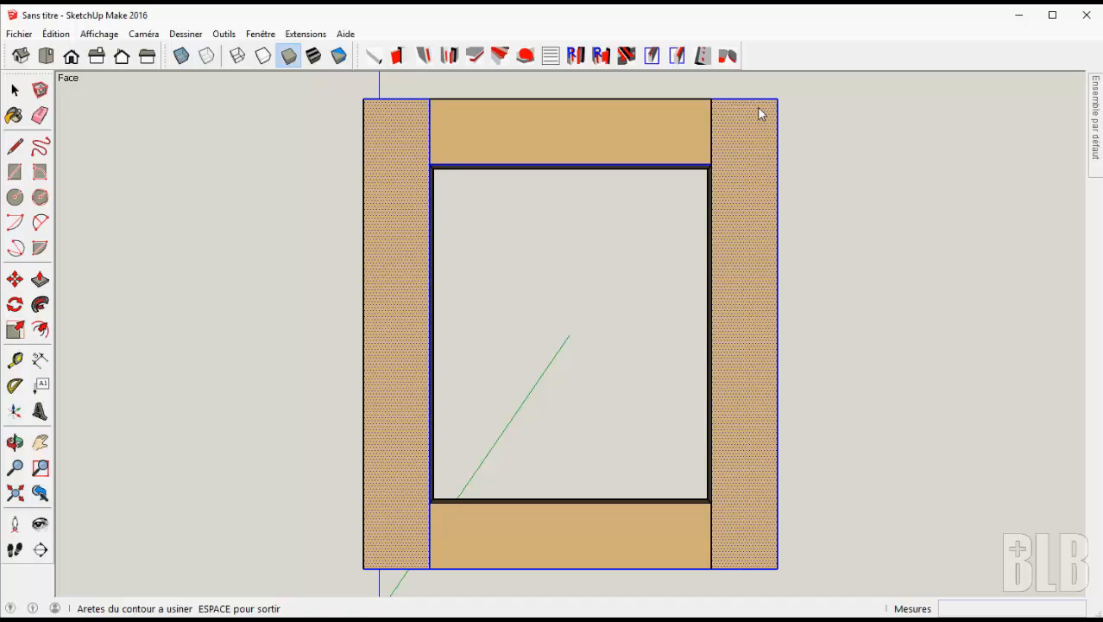
{"action": "right_click", "coordinate": [760, 114]}
{"action": "left_click", "coordinate": [811, 117]}
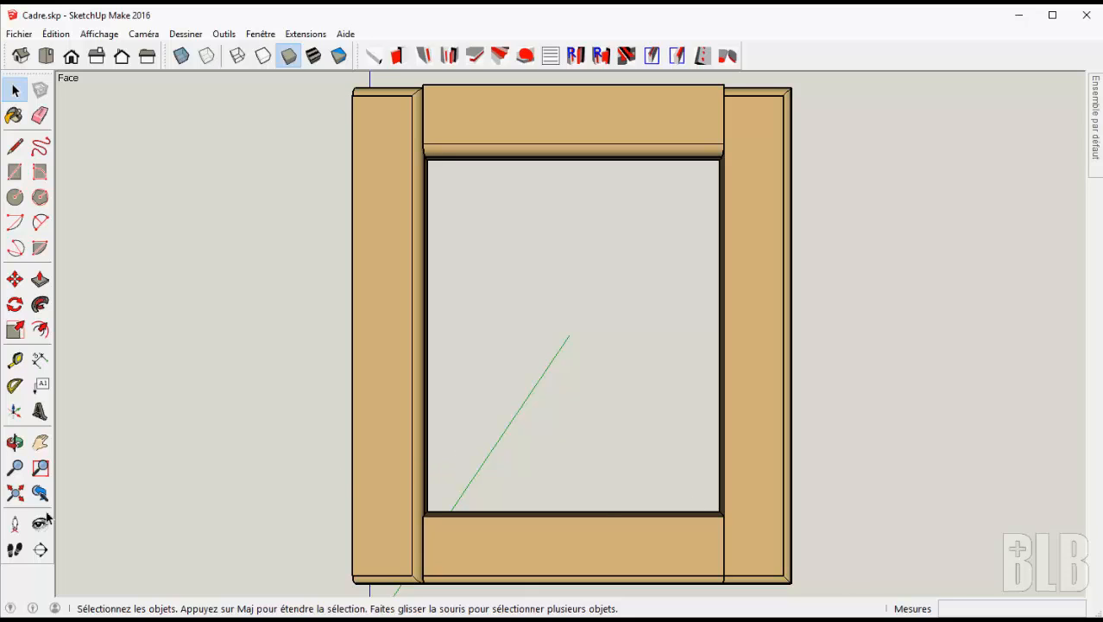
- Rotate the left Montant by 180 degrees in the plane of the frame's front face
{"action": "left_click", "coordinate": [15, 304]}
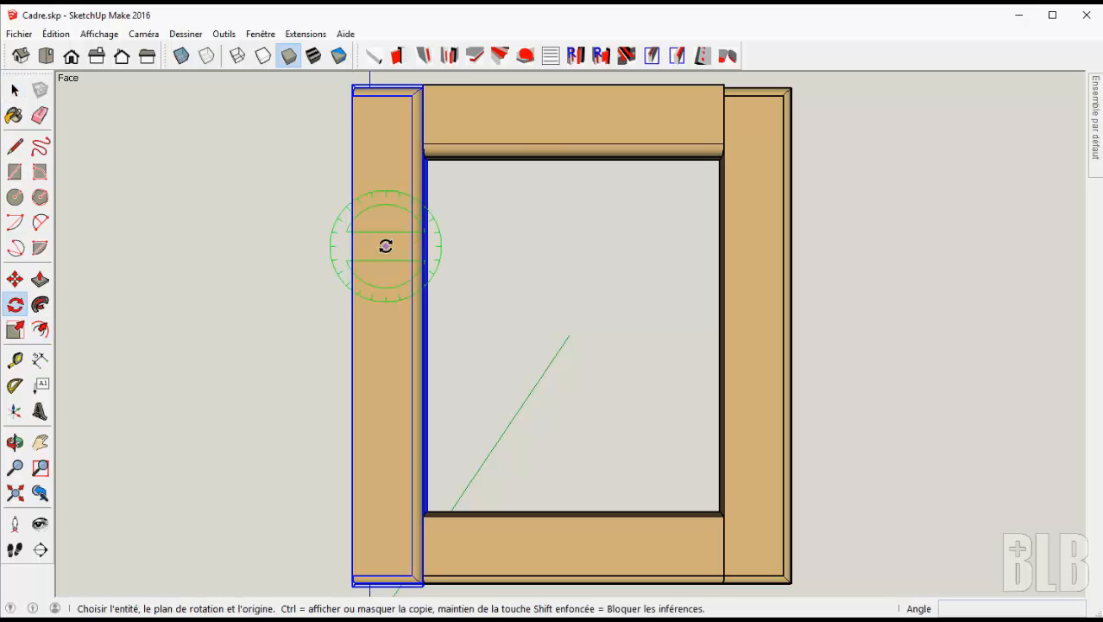
{"action": "left_click", "coordinate": [386, 246]}
{"action": "left_click", "coordinate": [385, 450]}
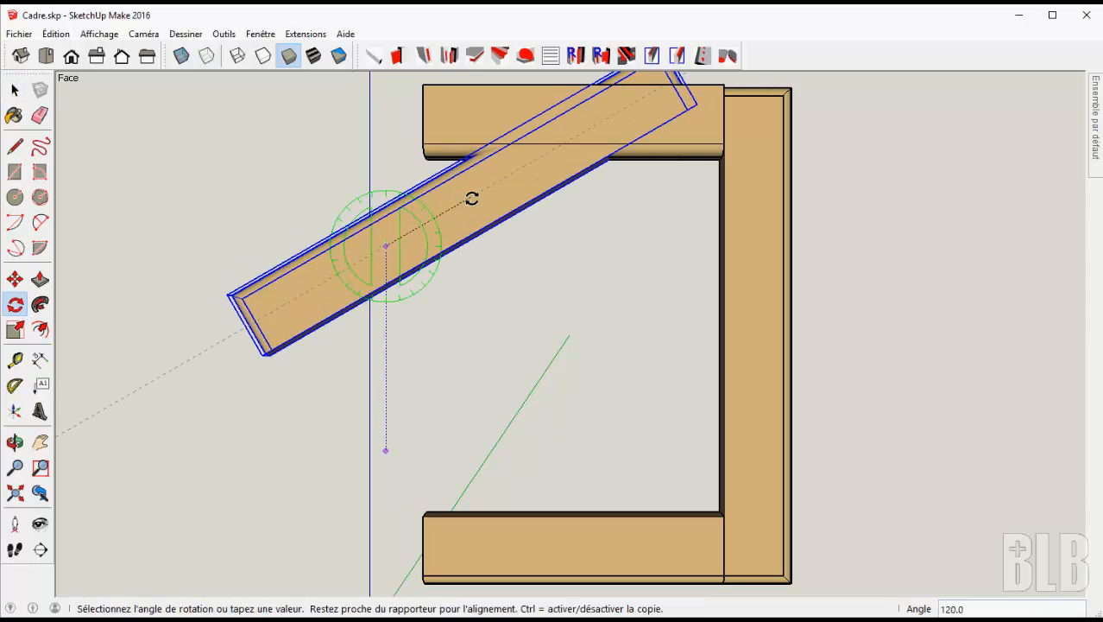
{"action": "type", "text": "180"}
{"action": "key", "text": "Return"}
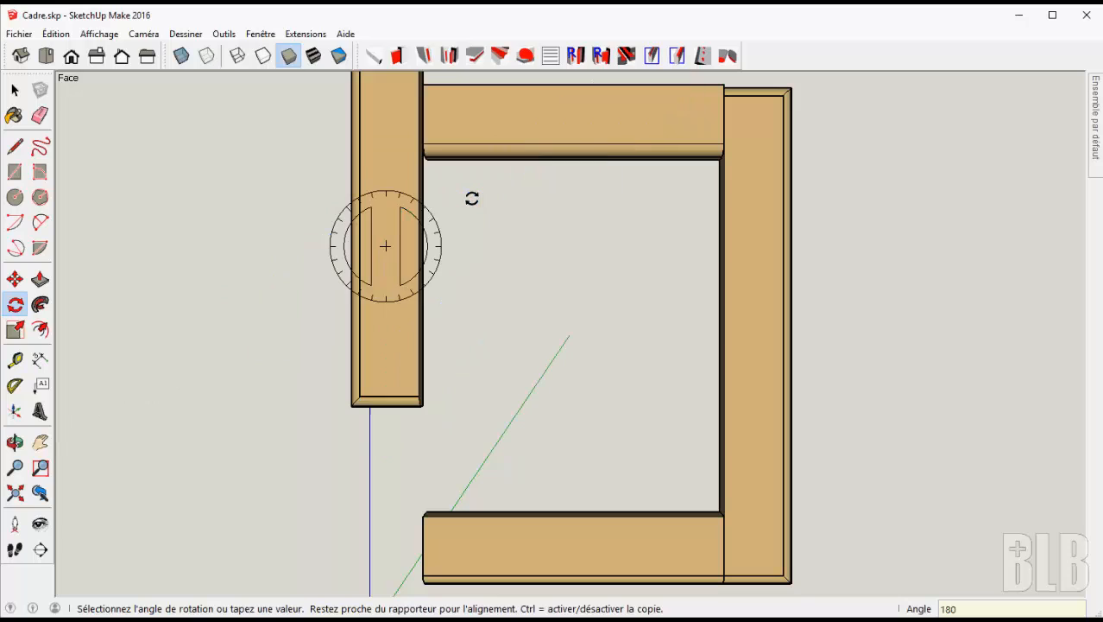
- Move the rotated Montant by its lower inner corner onto the bottom Traverse's outer corner, and undo both the move and the rotation
{"action": "key", "text": "m"}
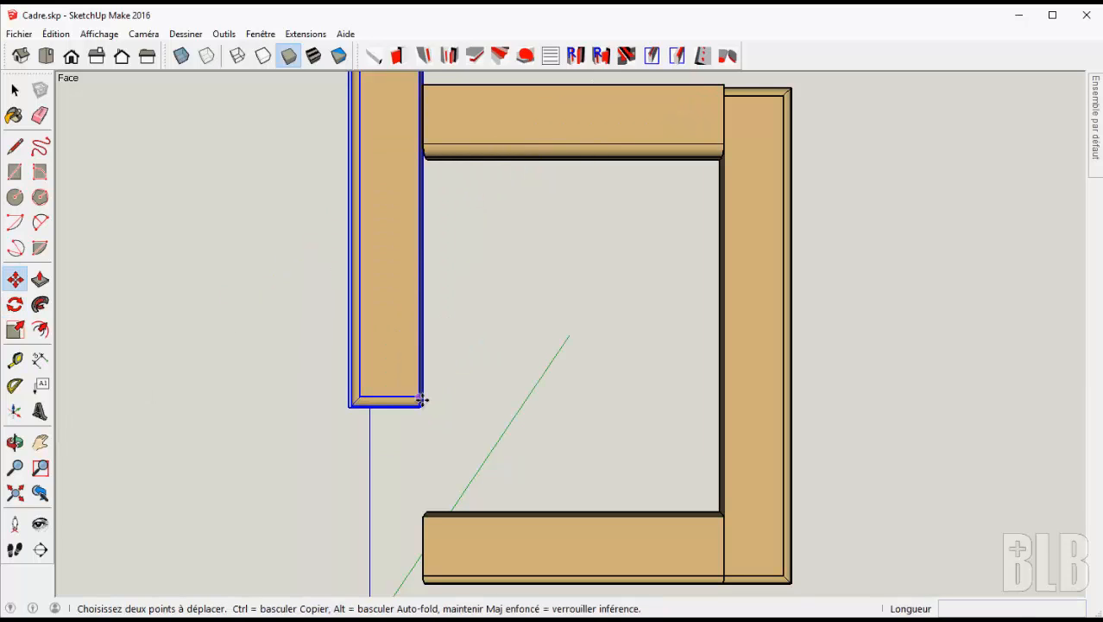
{"action": "left_click", "coordinate": [417, 398]}
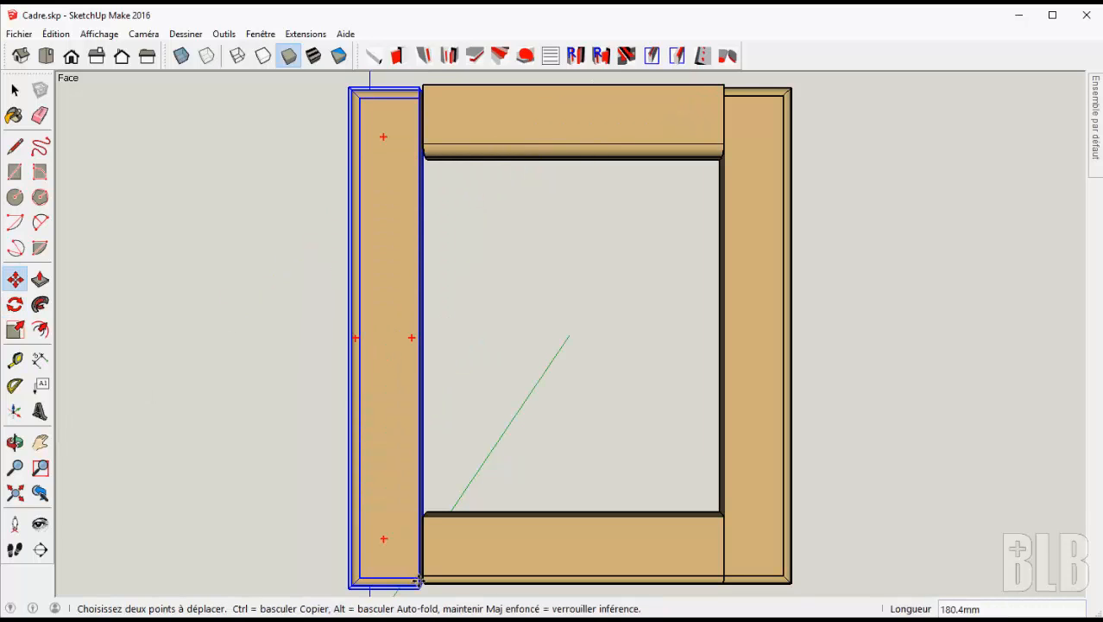
{"action": "left_click", "coordinate": [426, 576]}
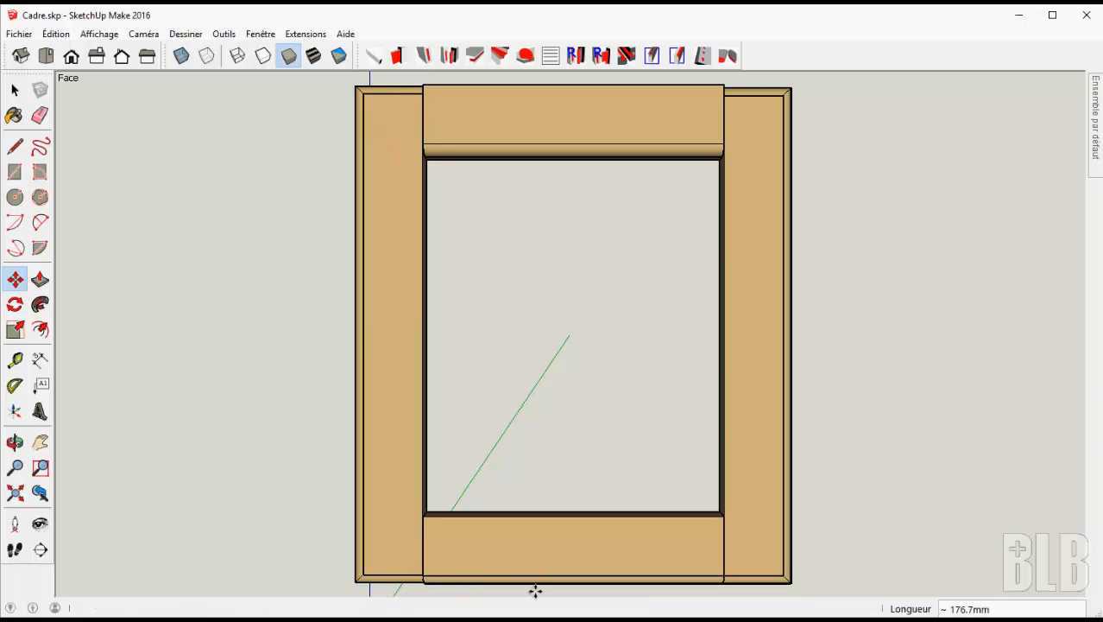
{"action": "key", "text": "ctrl+z"}
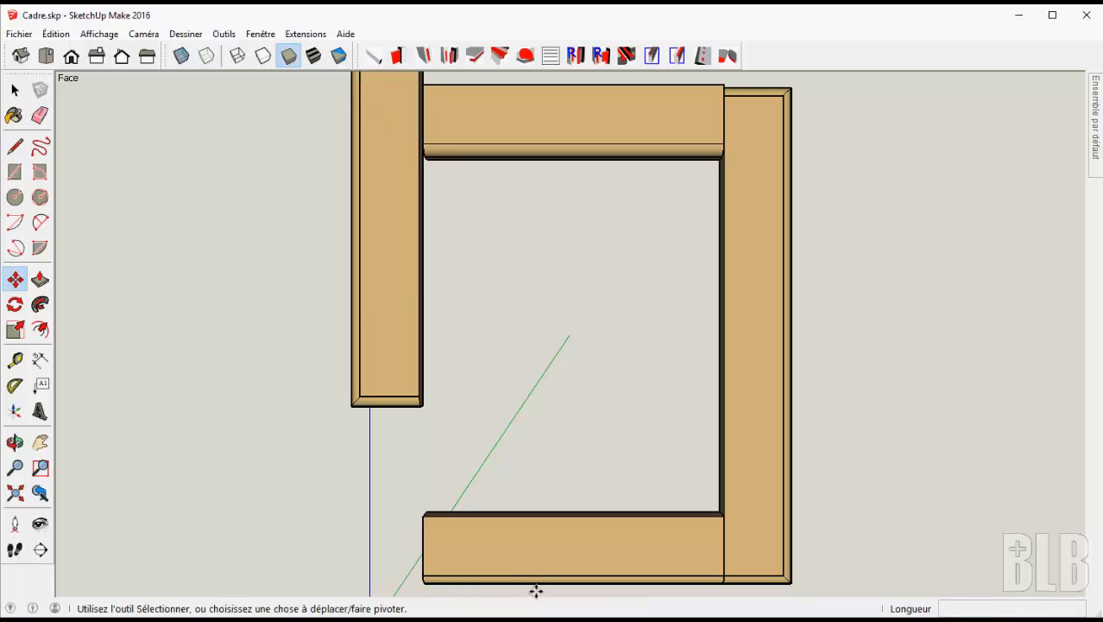
{"action": "key", "text": "ctrl+y"}
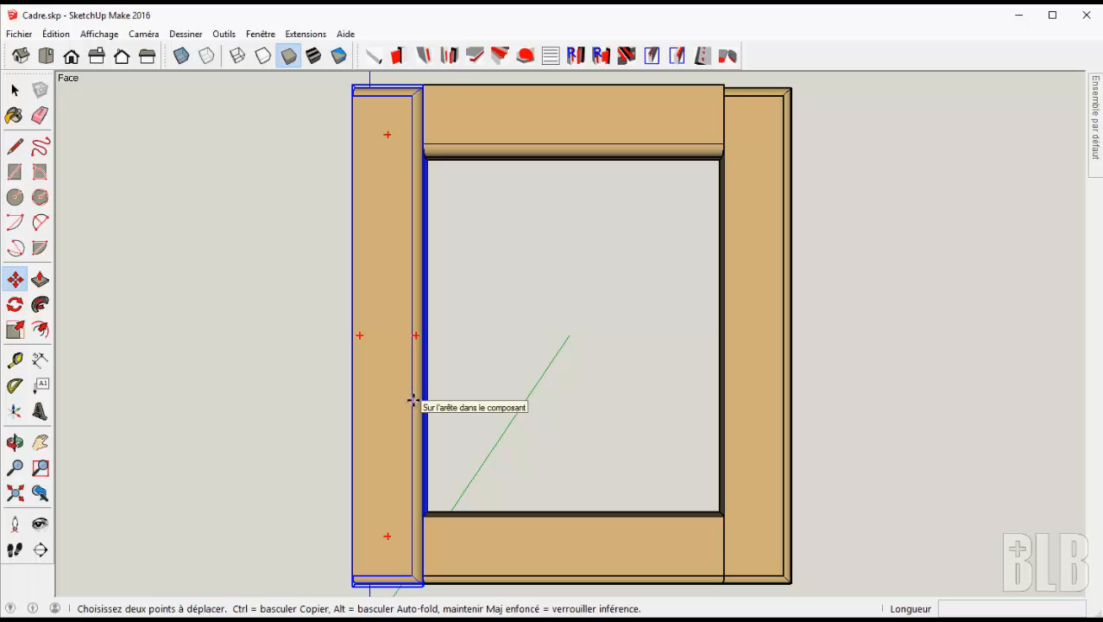
- Try to rotate the left Montant half a turn about its own centre using the Move tool
{"action": "key", "text": "q"}
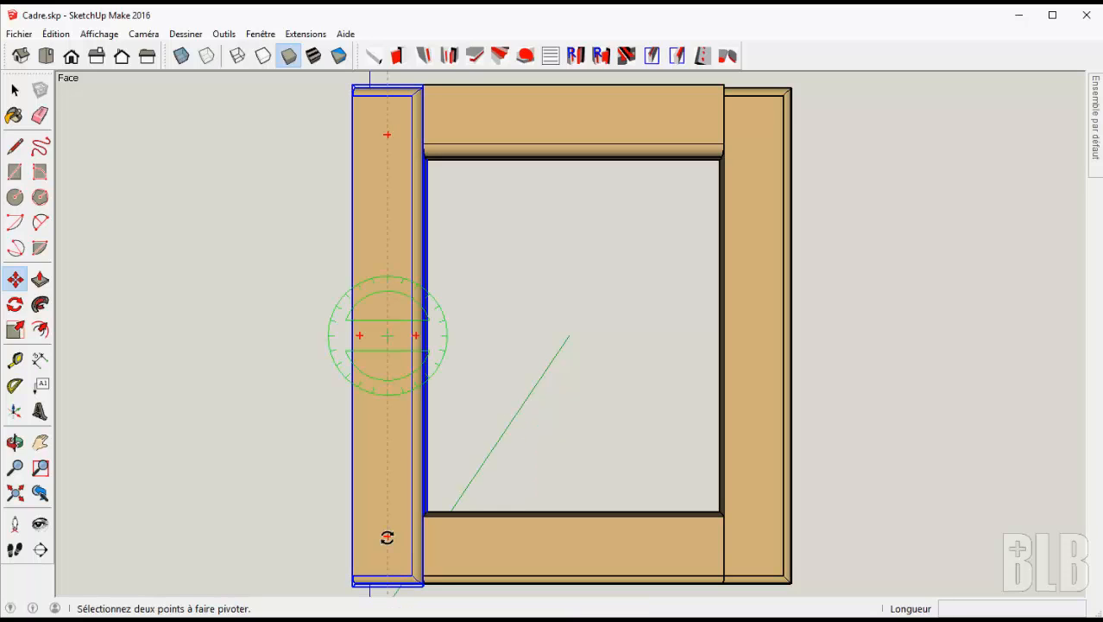
{"action": "left_click", "coordinate": [387, 537]}
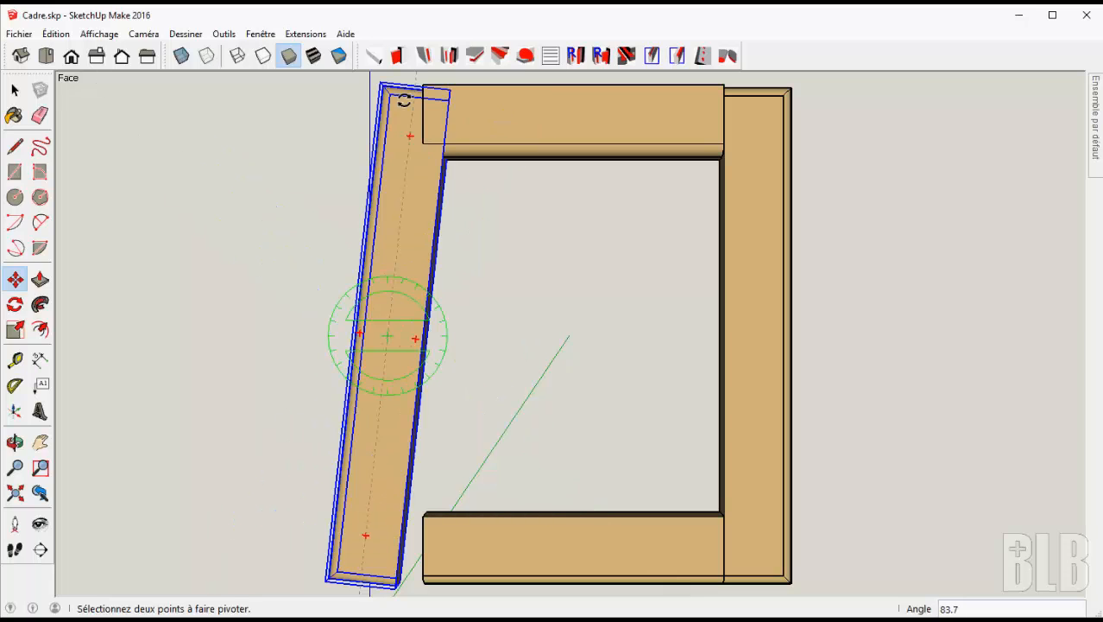
{"action": "left_click", "coordinate": [389, 96]}
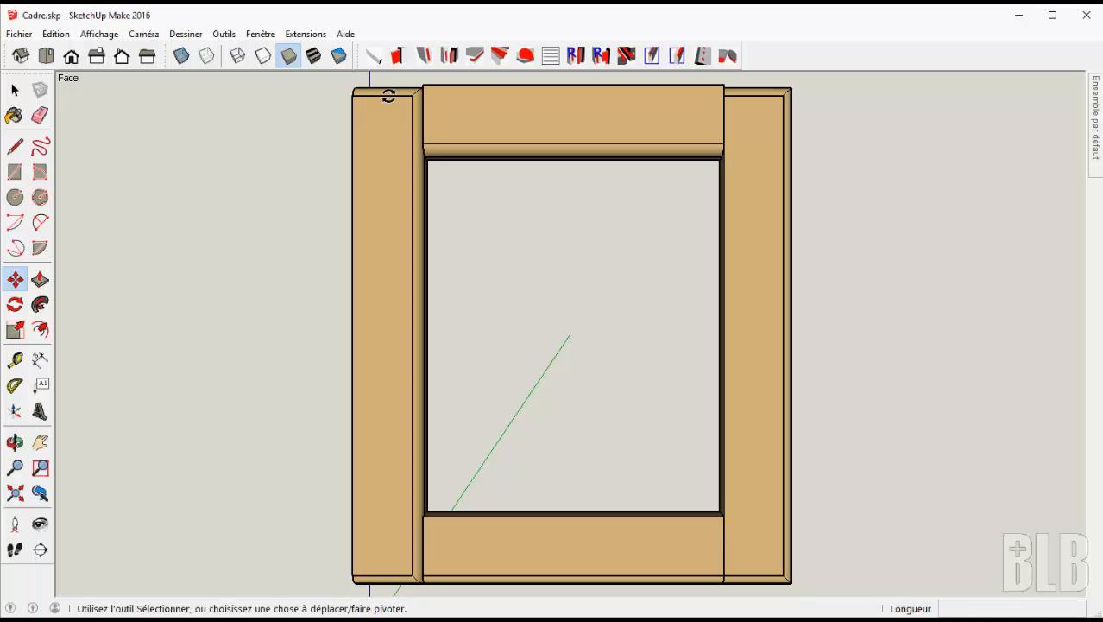
{"action": "middle_click_drag", "start_coordinate": [476, 327], "coordinate": [393, 341]}
{"action": "right_click", "coordinate": [387, 383]}
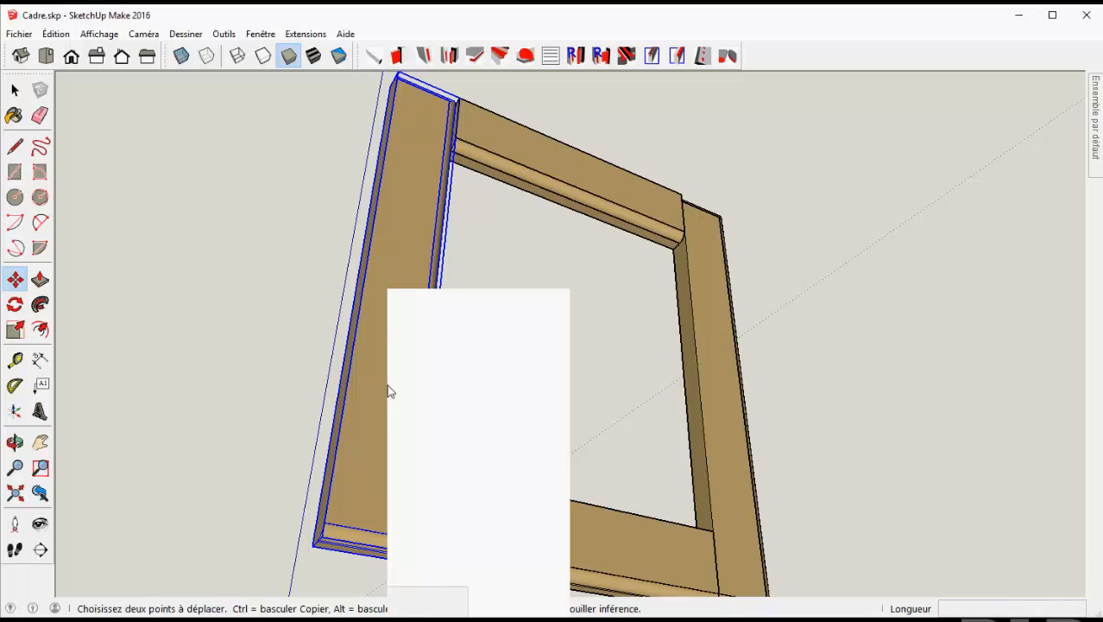
{"action": "mouse_move", "coordinate": [440, 589]}
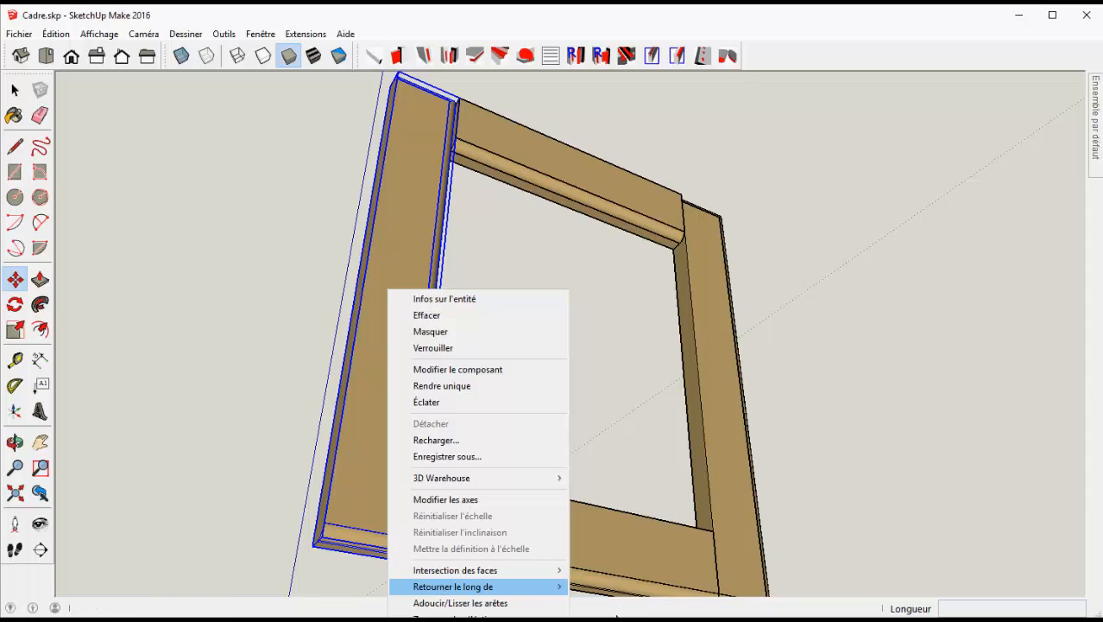
{"action": "key", "text": "Escape"}
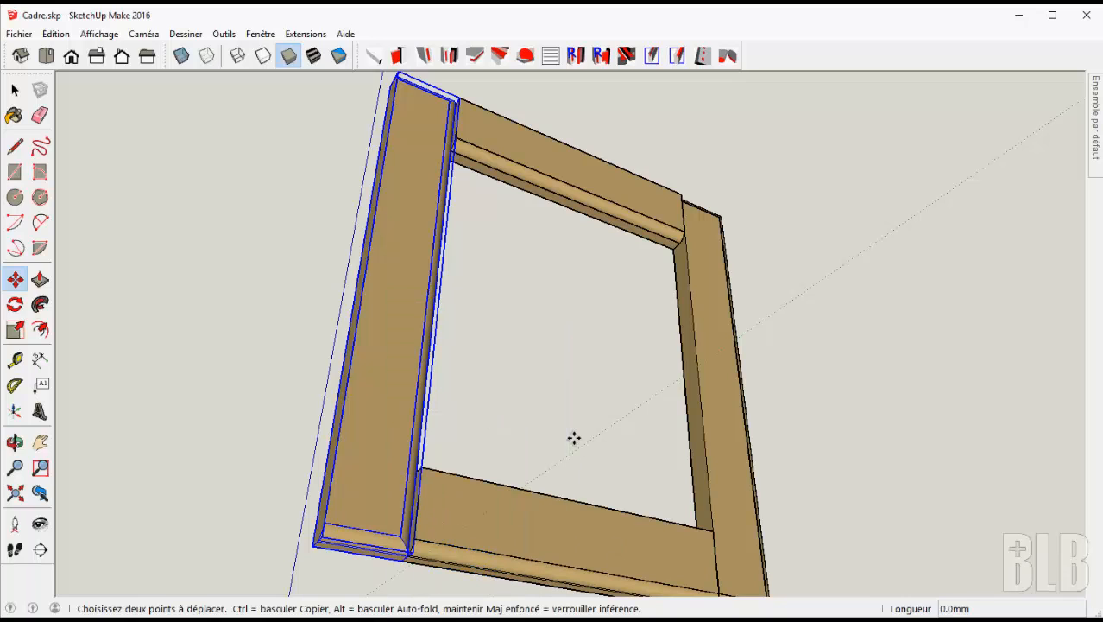
{"action": "key", "text": "space"}
{"action": "left_click", "coordinate": [574, 438]}
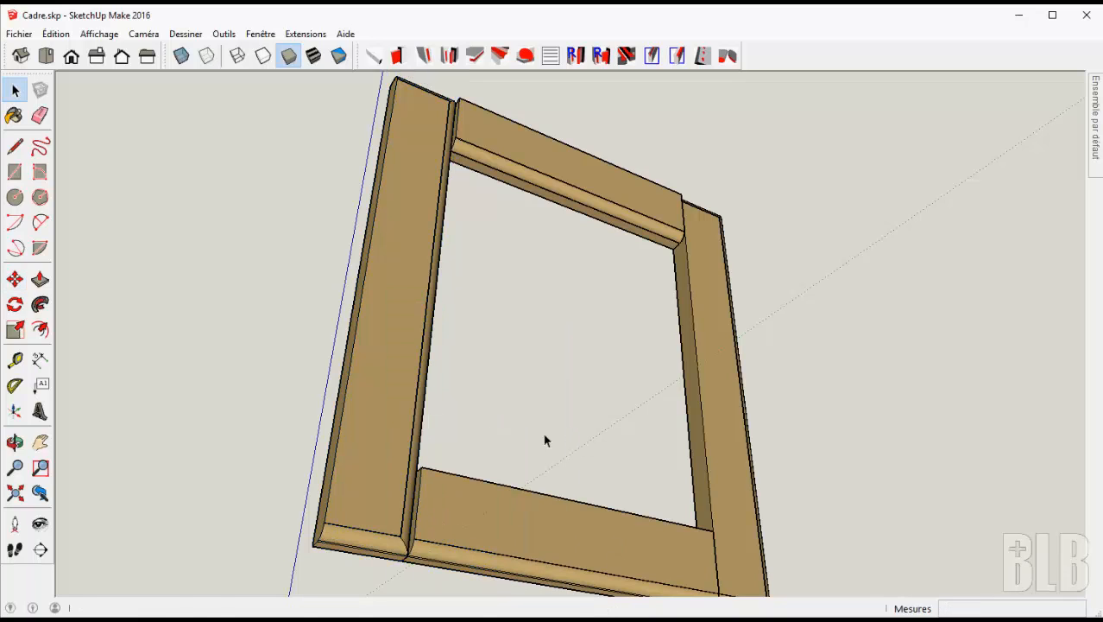
- Open the left Montant component for editing to examine its own axes, and close it
{"action": "double_click", "coordinate": [360, 440]}
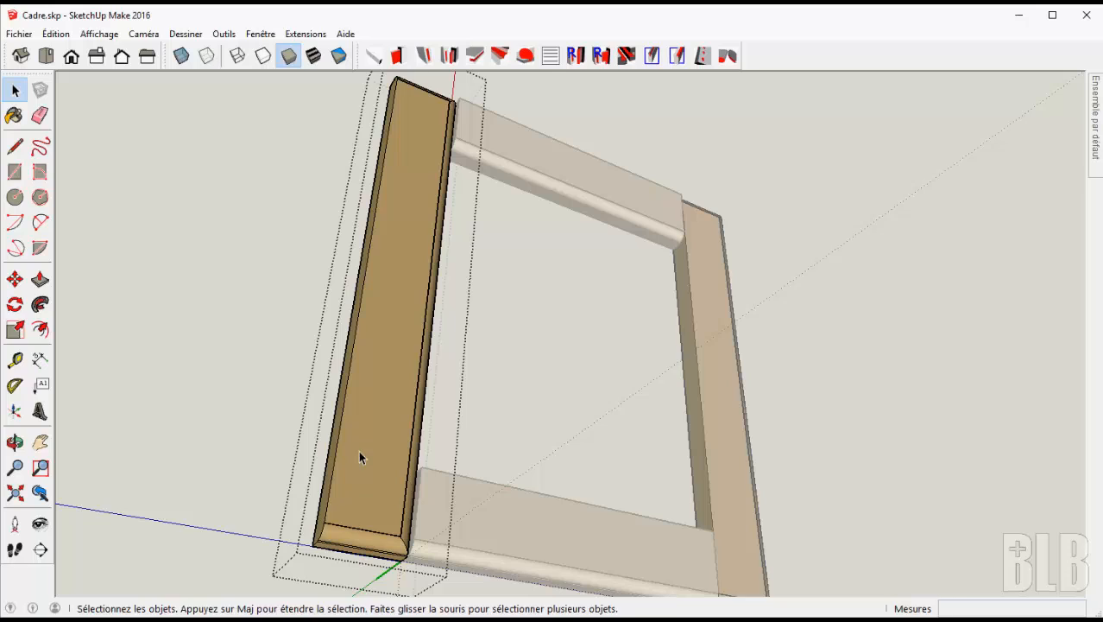
{"action": "middle_click_drag", "start_coordinate": [358, 450], "coordinate": [266, 393]}
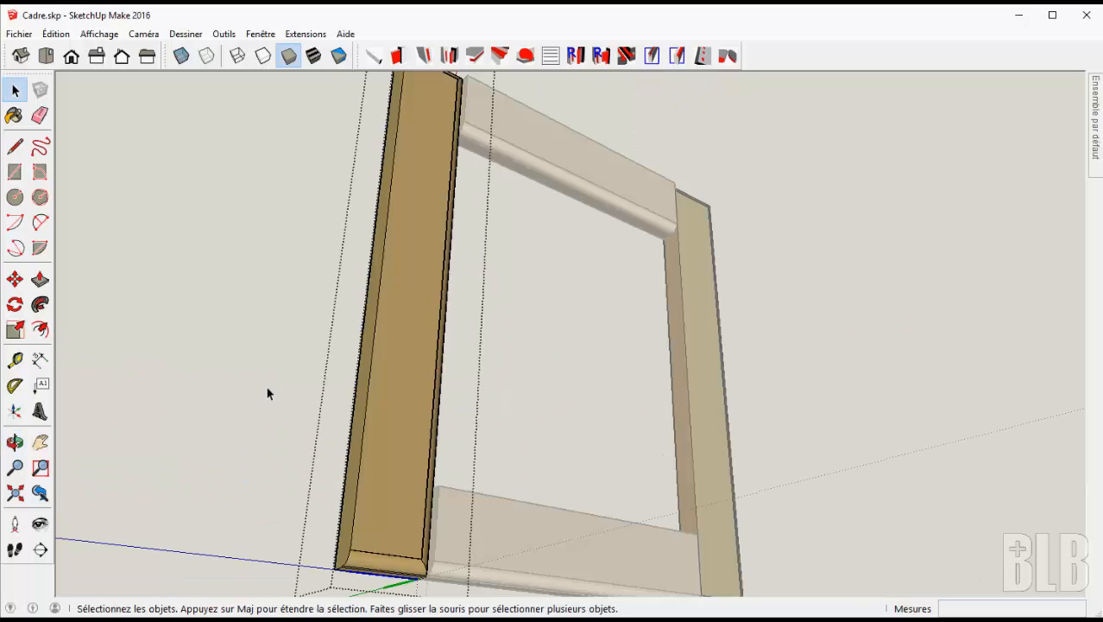
{"action": "left_click", "coordinate": [263, 385]}
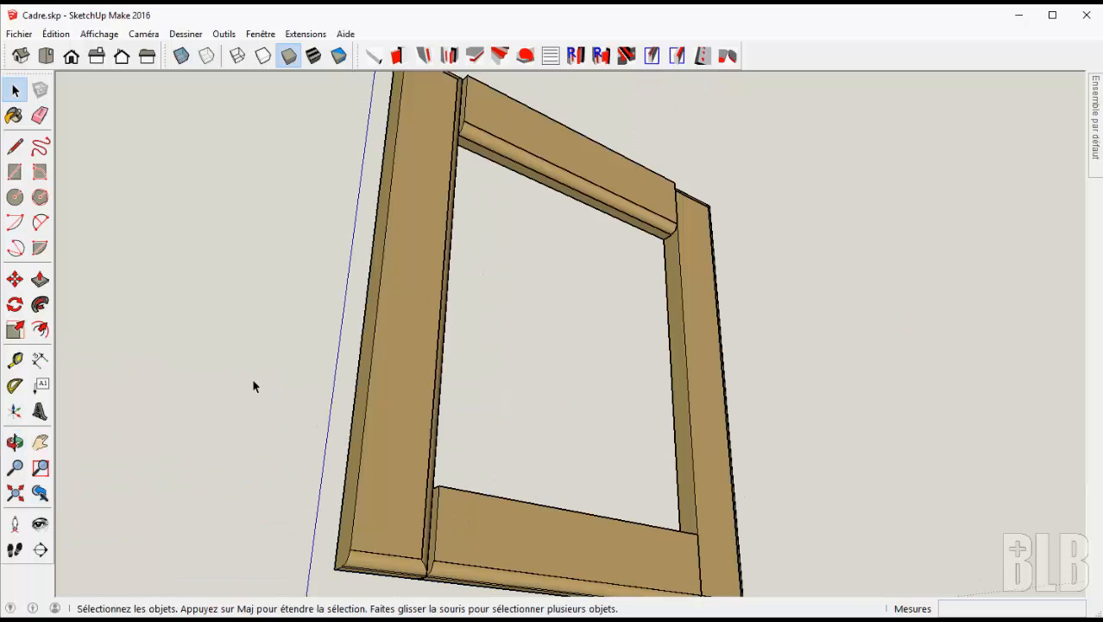
- Turn on the display of component axes in the model's component settings
{"action": "left_click", "coordinate": [259, 34]}
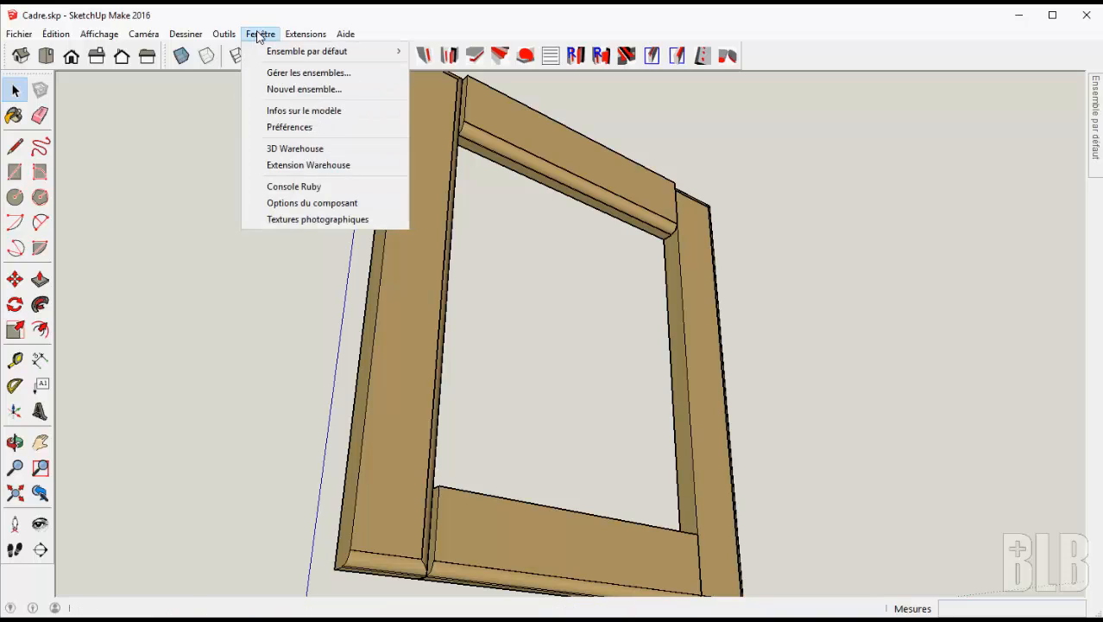
{"action": "left_click", "coordinate": [275, 111]}
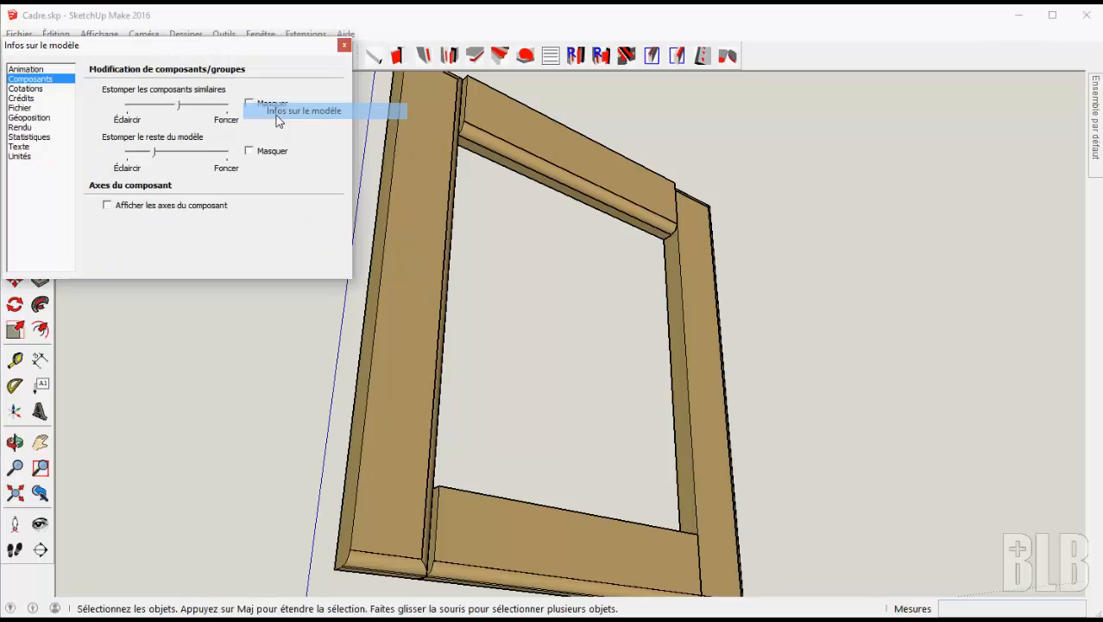
{"action": "left_click", "coordinate": [43, 71]}
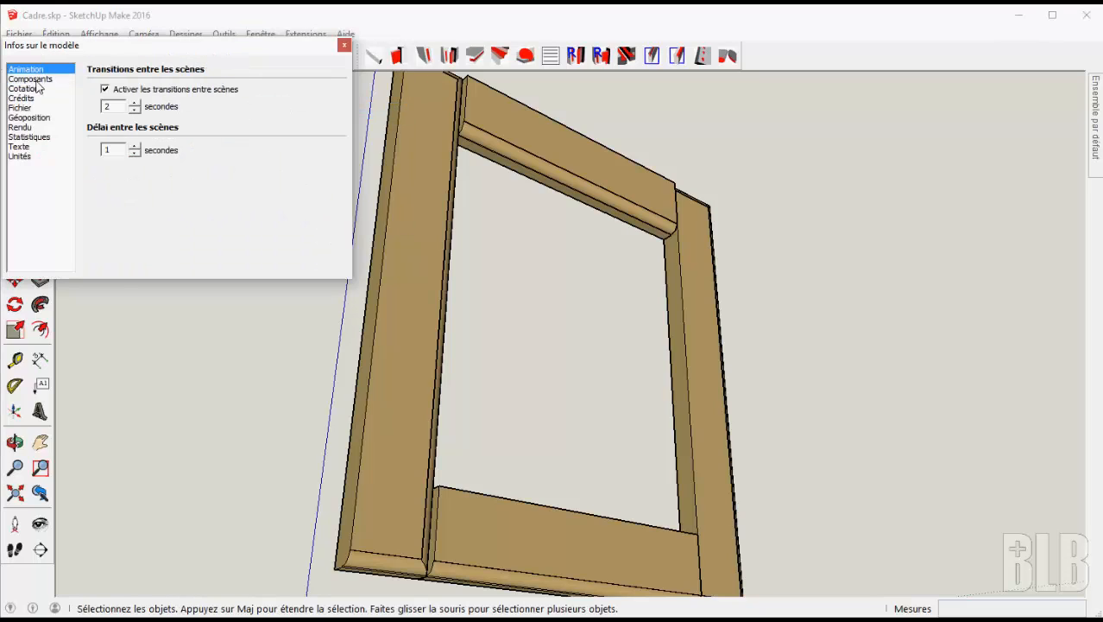
{"action": "left_click", "coordinate": [34, 80]}
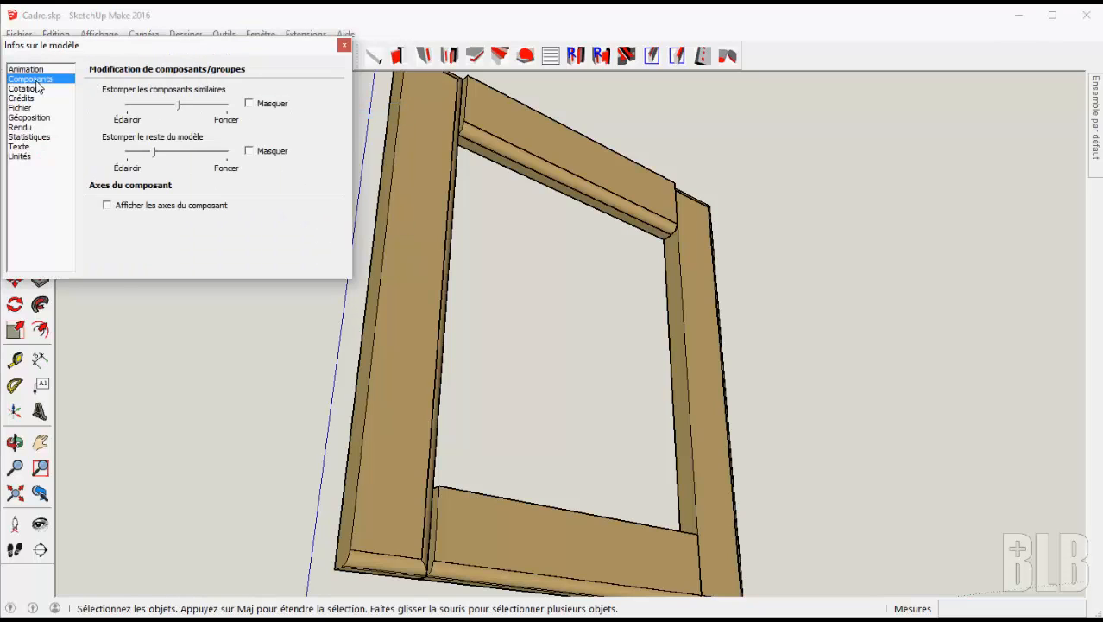
{"action": "left_click", "coordinate": [107, 207]}
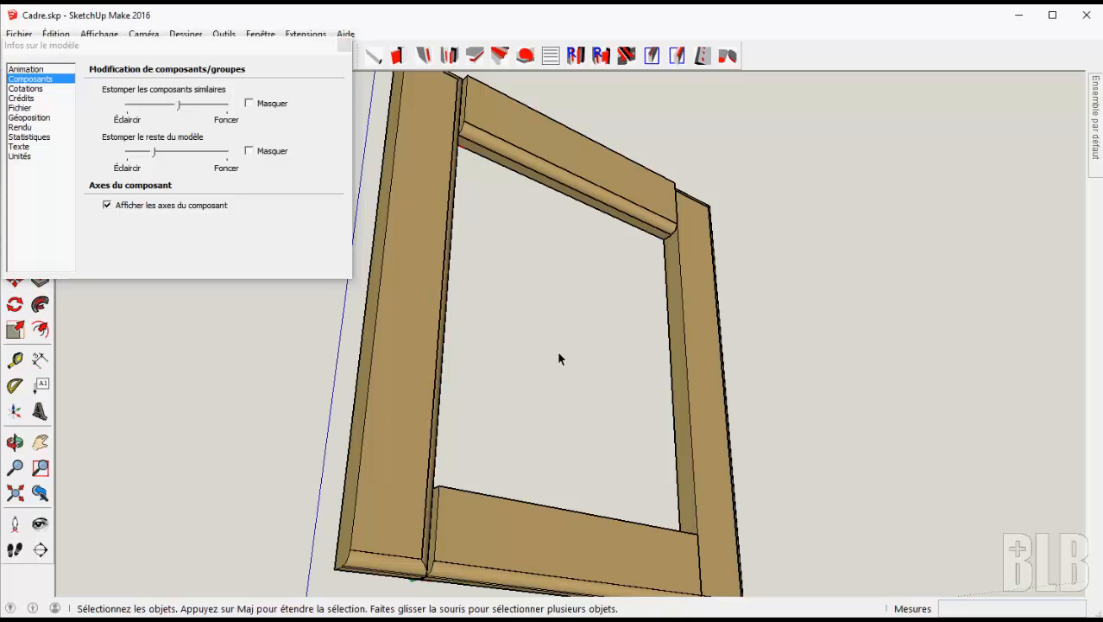
{"action": "left_click", "coordinate": [344, 45]}
- Flip the left Montant along its component's blue axis
{"action": "key", "text": "o"}
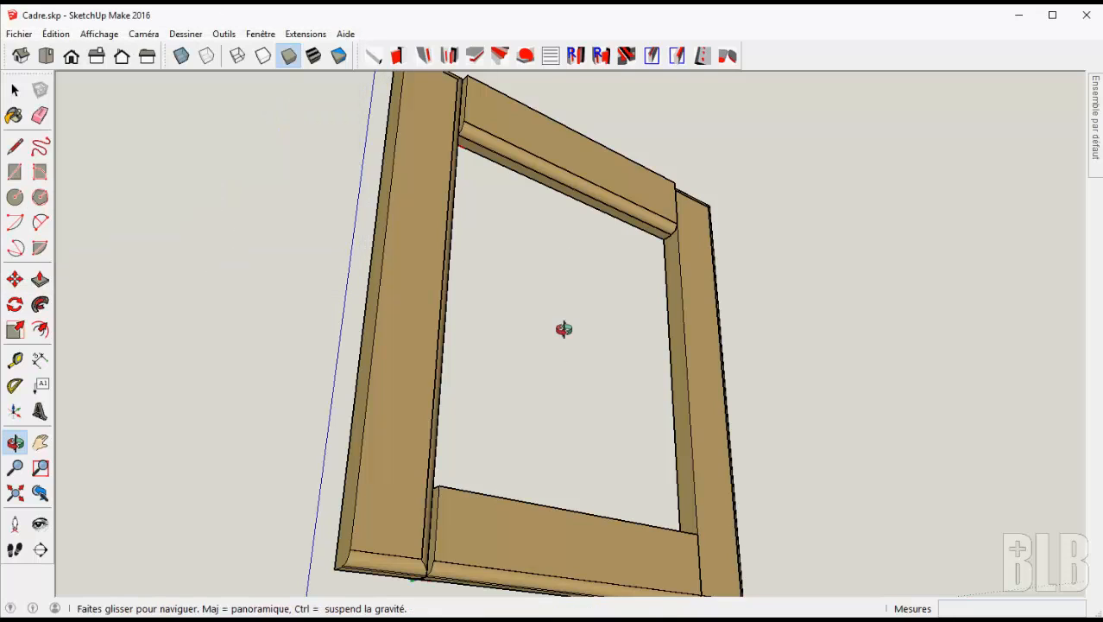
{"action": "left_click_drag", "start_coordinate": [564, 329], "coordinate": [1030, 174]}
{"action": "left_click_drag", "start_coordinate": [835, 98], "coordinate": [424, 250]}
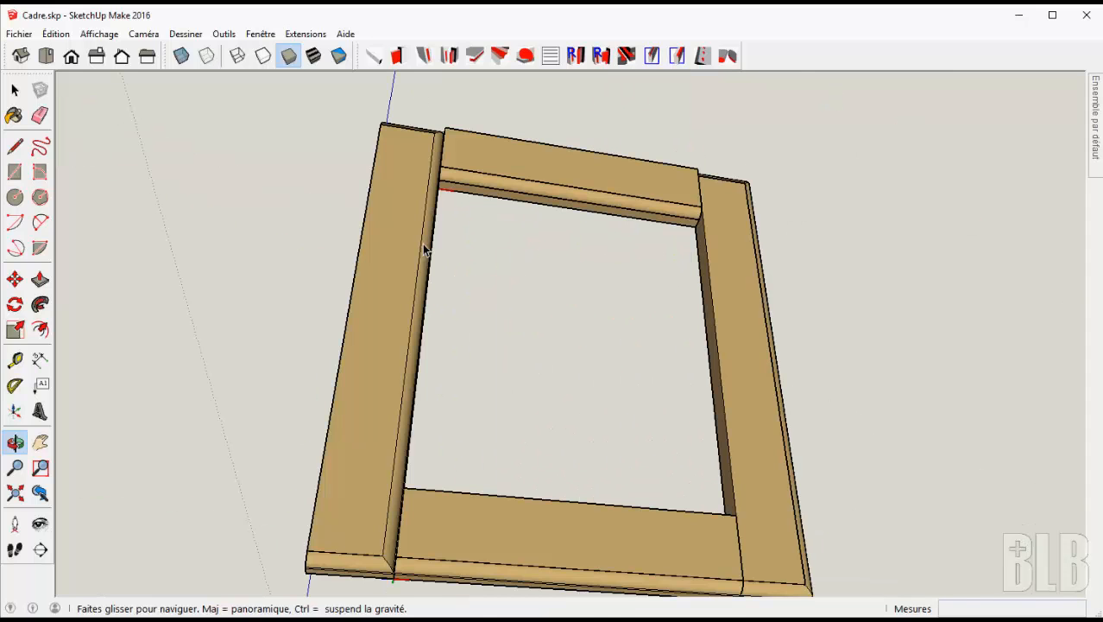
{"action": "key", "text": "space"}
{"action": "right_click", "coordinate": [387, 315]}
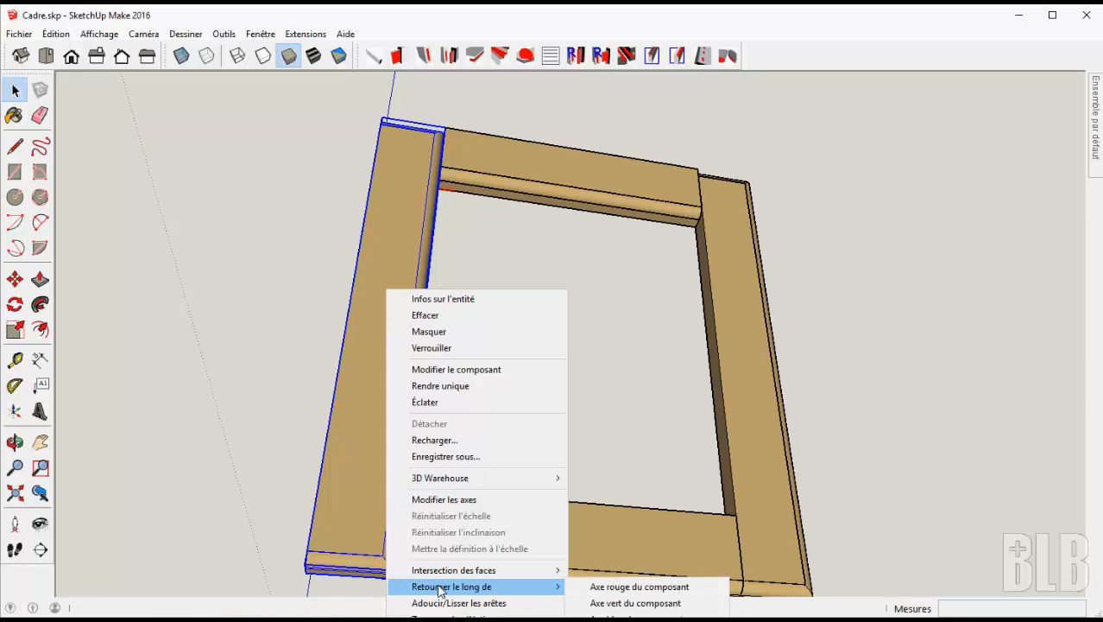
{"action": "left_click", "coordinate": [610, 615]}
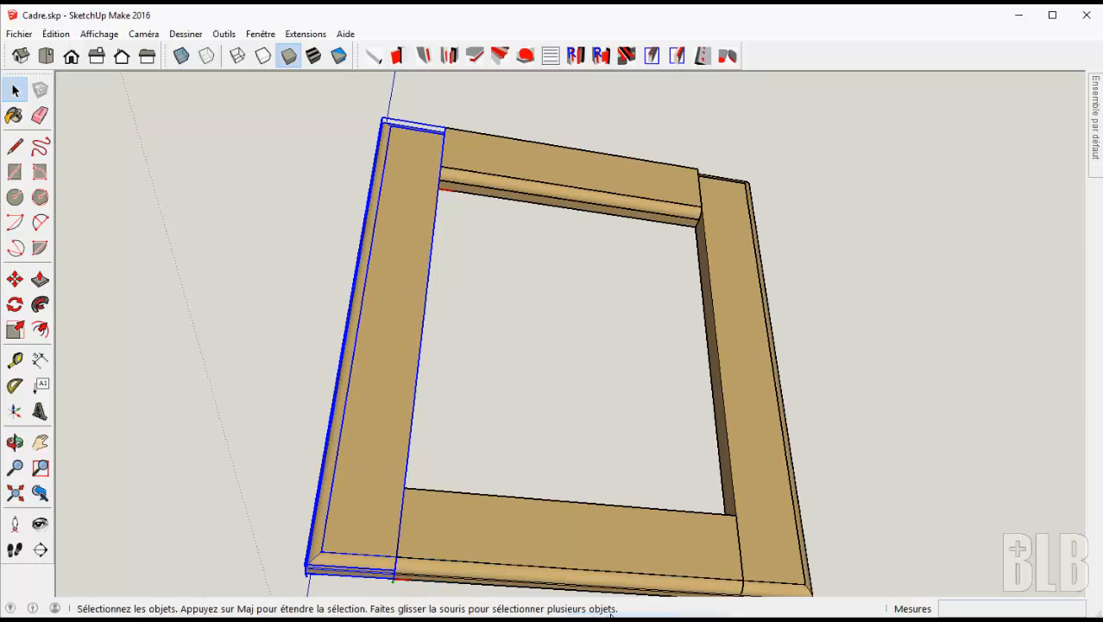
{"action": "middle_click_drag", "start_coordinate": [584, 283], "coordinate": [547, 442]}
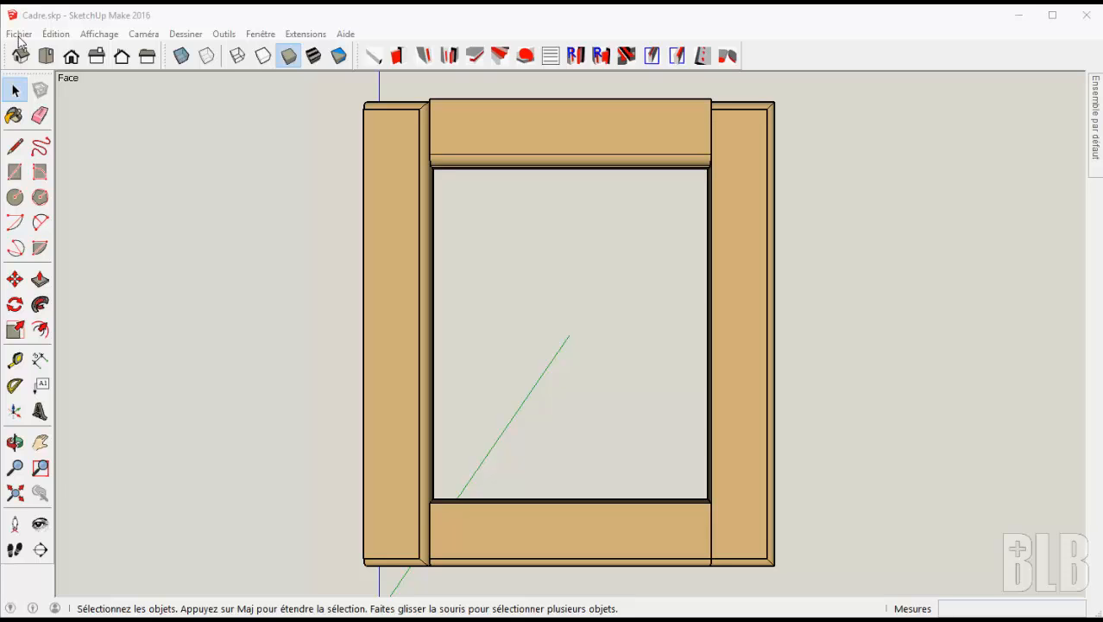
- Open the recent model Piece.skp
{"action": "left_click", "coordinate": [19, 33]}
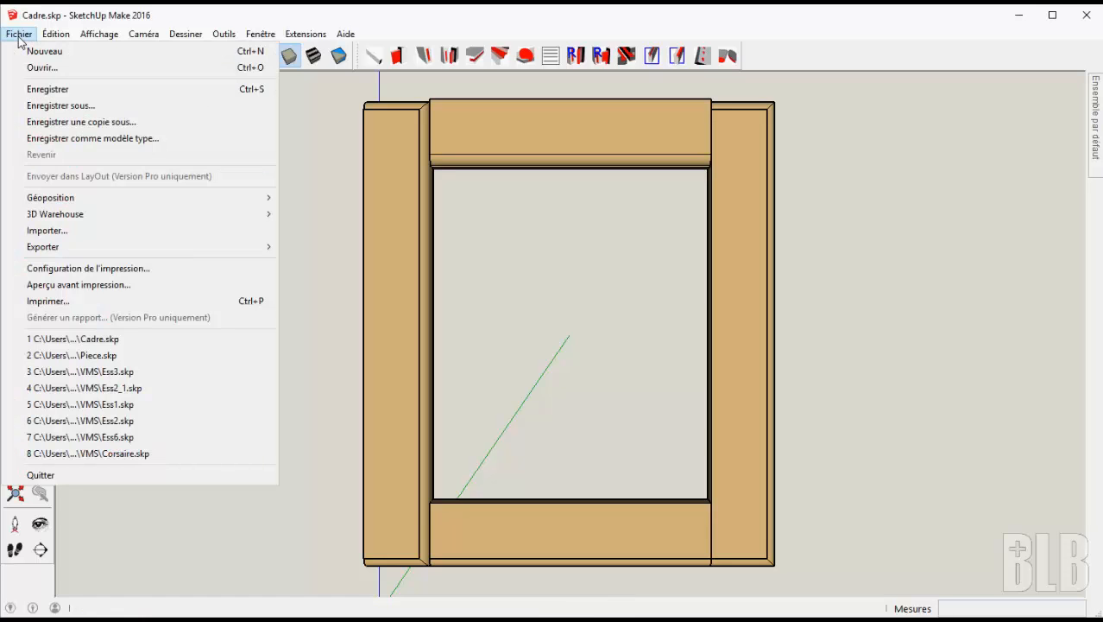
{"action": "left_click", "coordinate": [84, 356]}
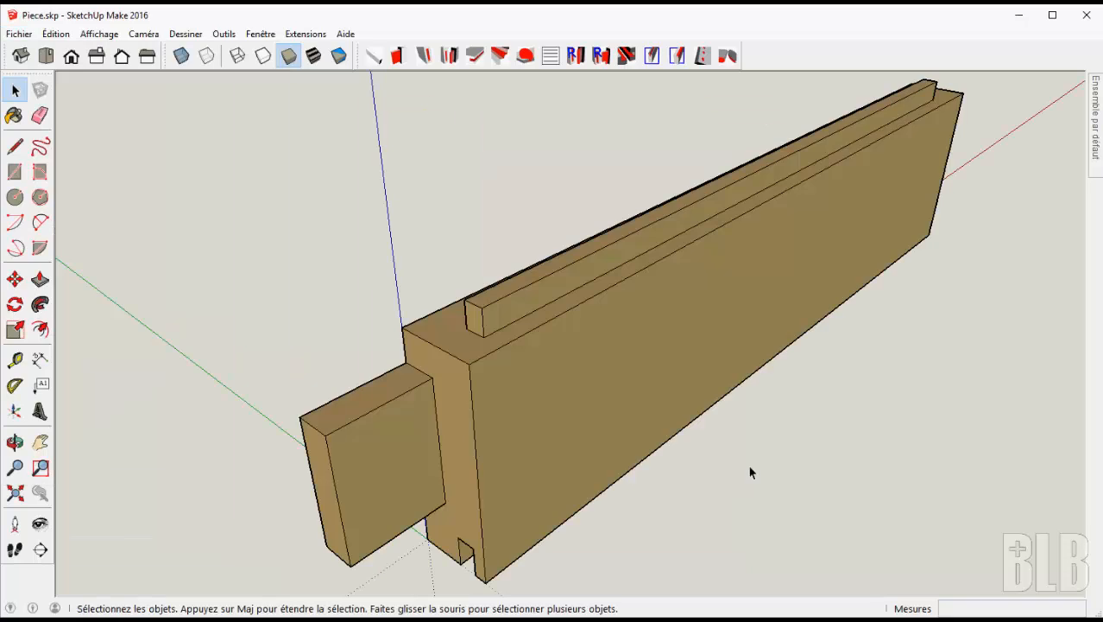
{"action": "scroll", "coordinate": [748, 473], "scroll_direction": "down", "scroll_amount": 3}
{"action": "scroll", "coordinate": [729, 440], "scroll_direction": "up", "scroll_amount": 3}
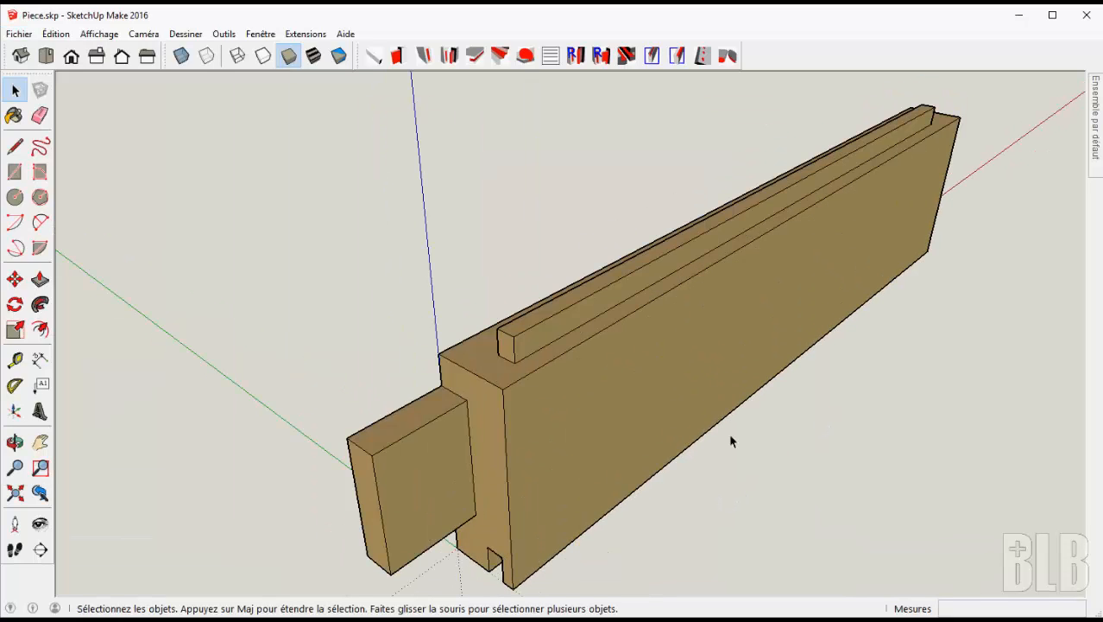
- Use Symetrie - Rotation on the piece's large front face to flip the piece, and flip it back
{"action": "right_click", "coordinate": [954, 129]}
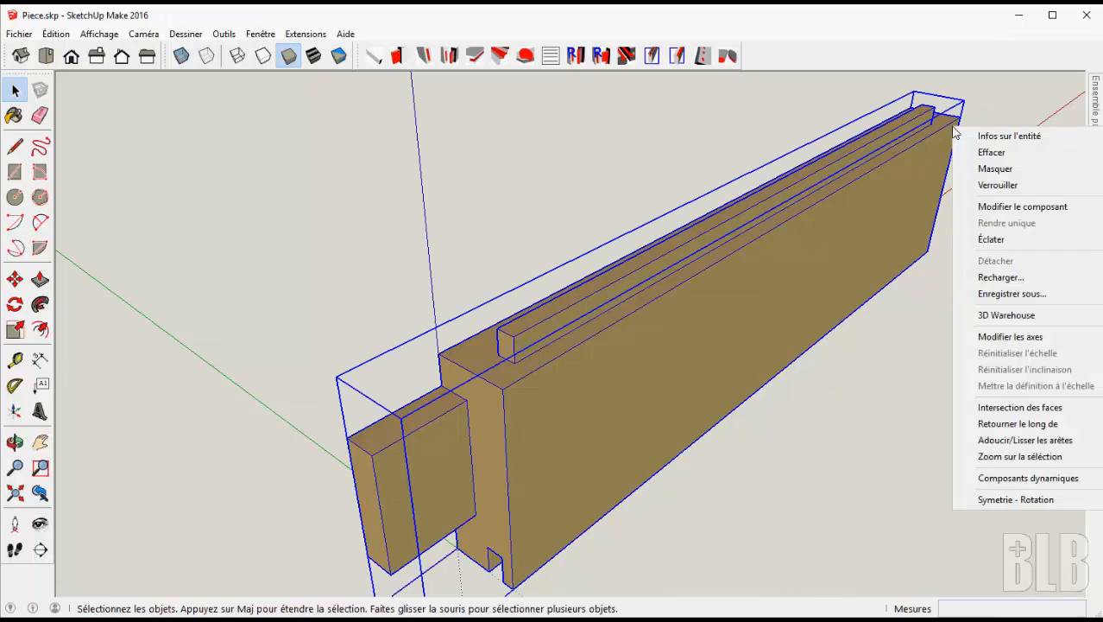
{"action": "left_click", "coordinate": [1016, 500]}
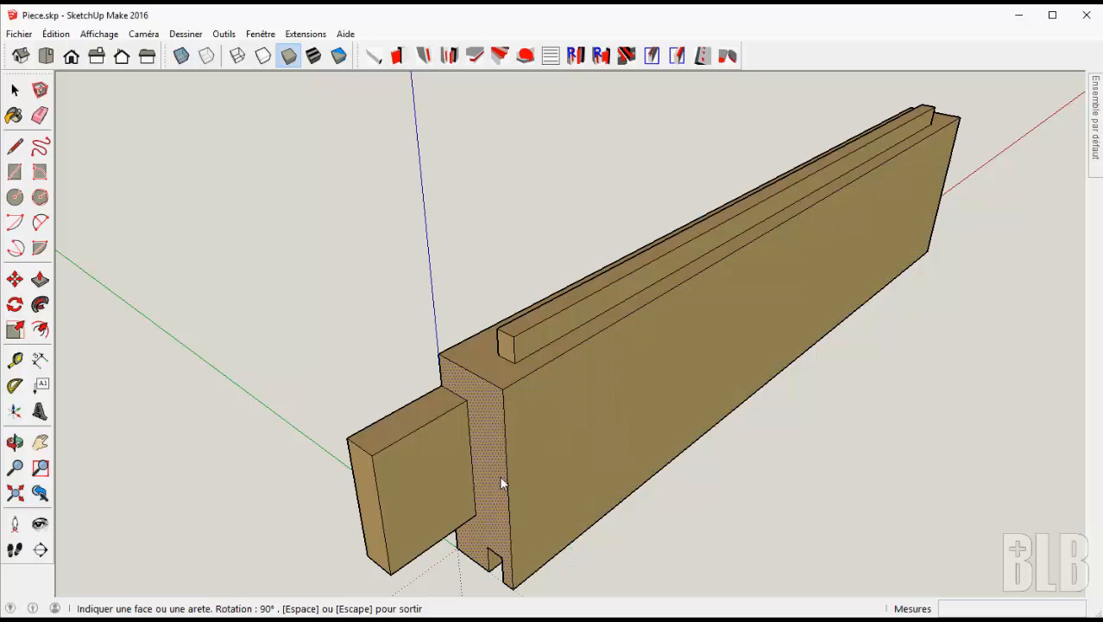
{"action": "left_click", "coordinate": [633, 398]}
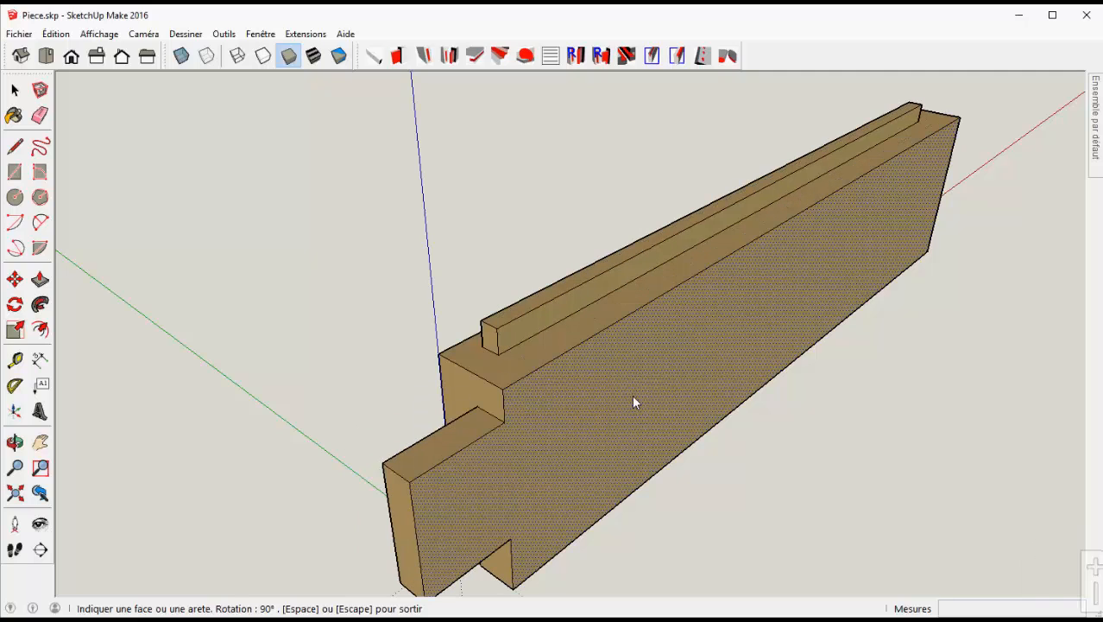
{"action": "left_click", "coordinate": [633, 398]}
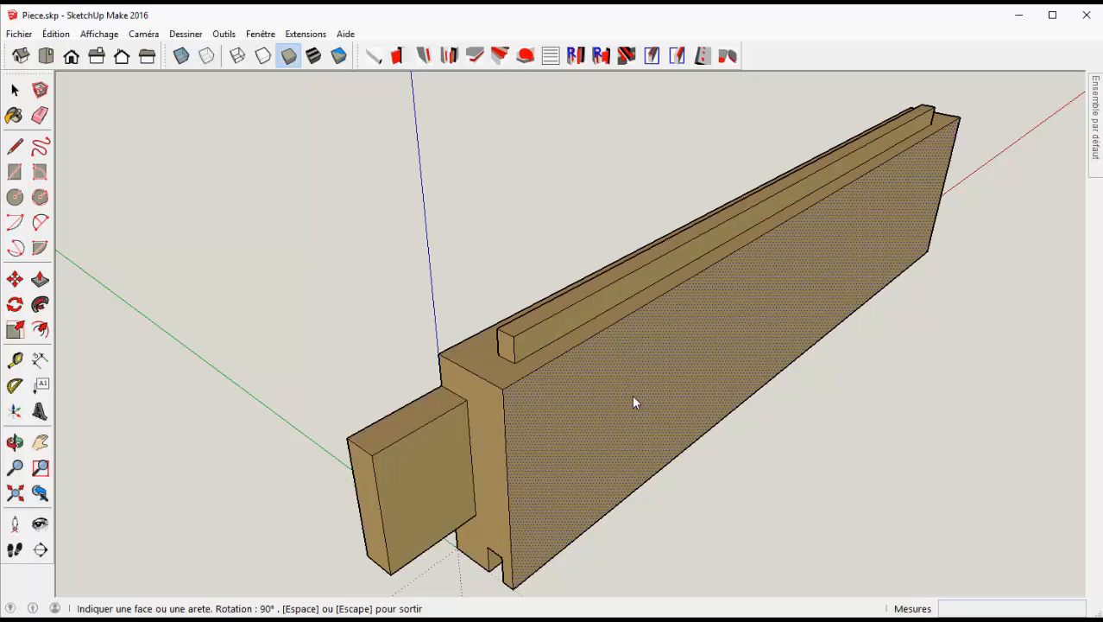
- Flip the piece top to bottom and back using its top face, and end for end and back using its end face
{"action": "left_click", "coordinate": [506, 375]}
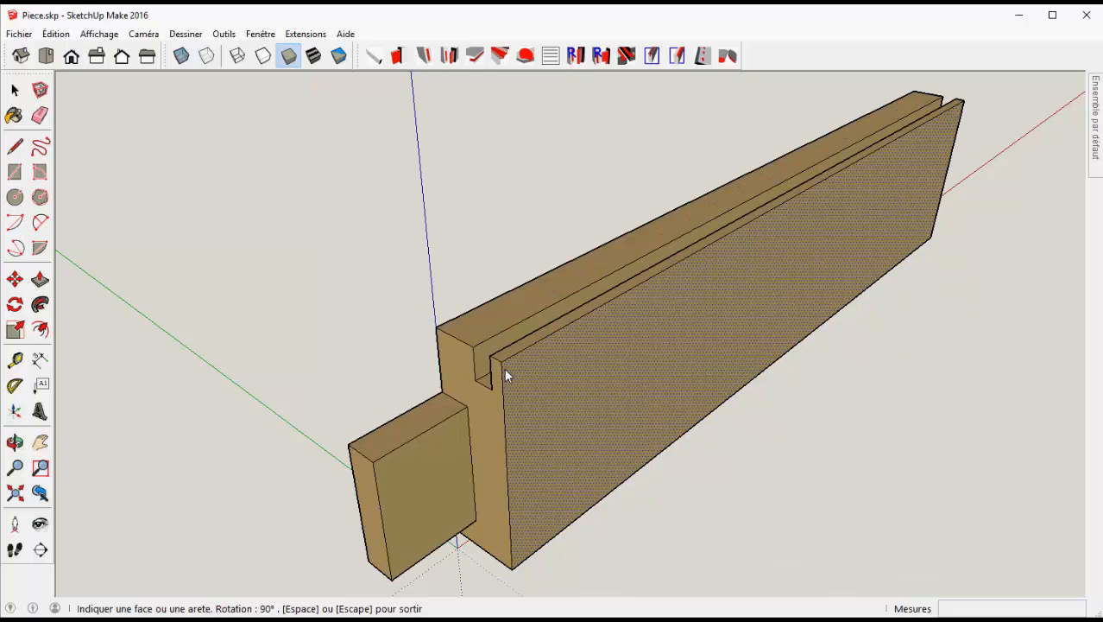
{"action": "left_click", "coordinate": [485, 322]}
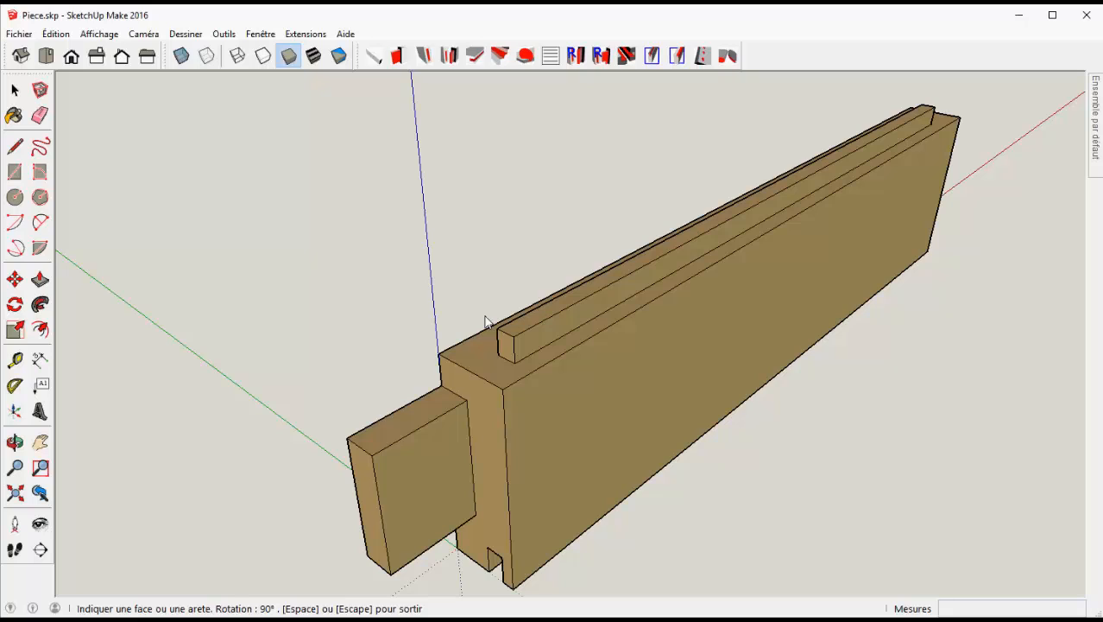
{"action": "left_click", "coordinate": [490, 434]}
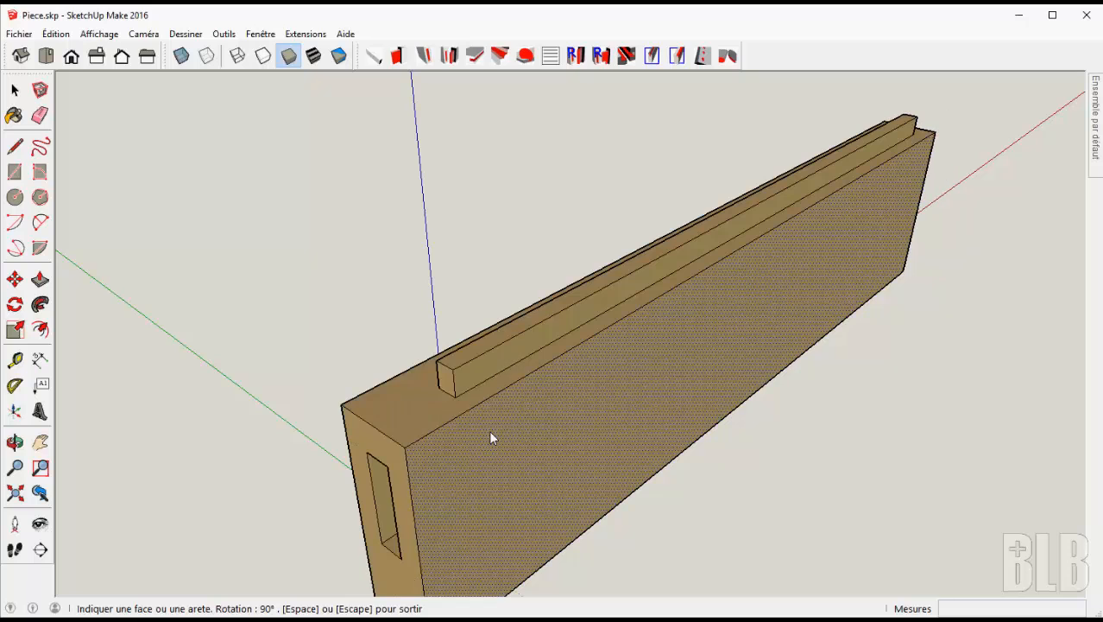
{"action": "left_click", "coordinate": [363, 442]}
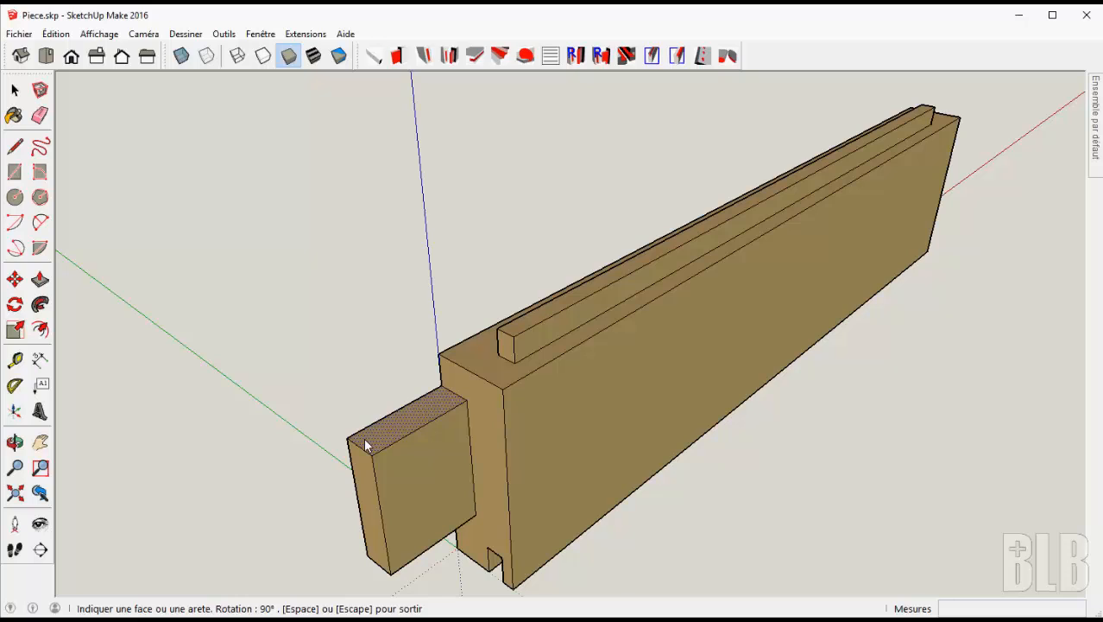
- Rotate the piece +90° about its vertical front edge, and set the rotation to -90° to turn it back and on to the other side
{"action": "scroll", "coordinate": [898, 283], "scroll_direction": "down", "scroll_amount": 2}
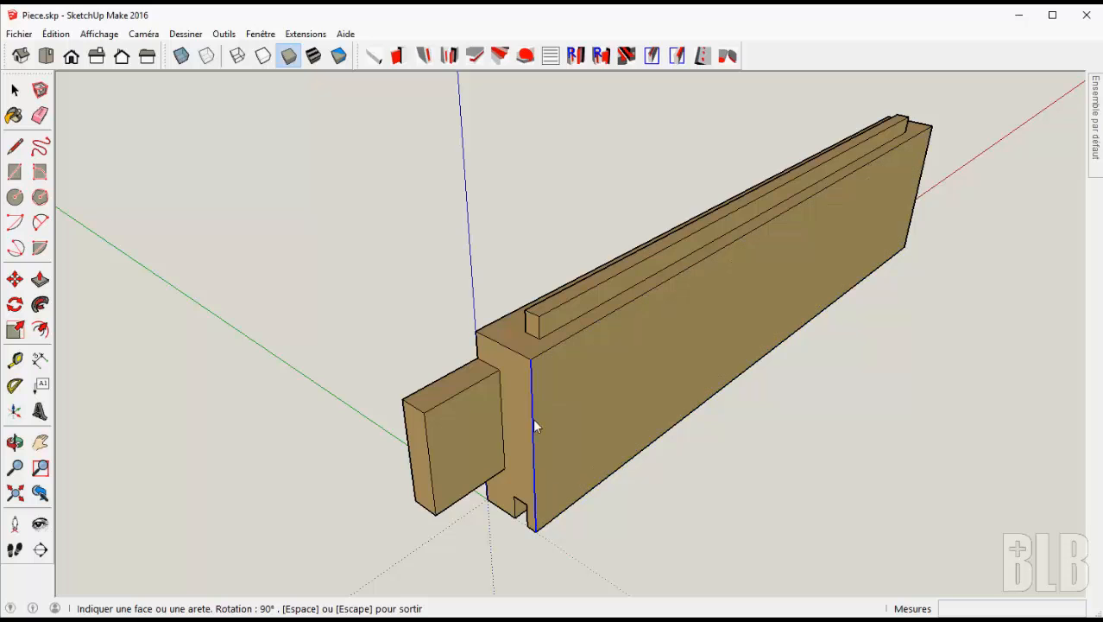
{"action": "scroll", "coordinate": [533, 421], "scroll_direction": "down", "scroll_amount": 3}
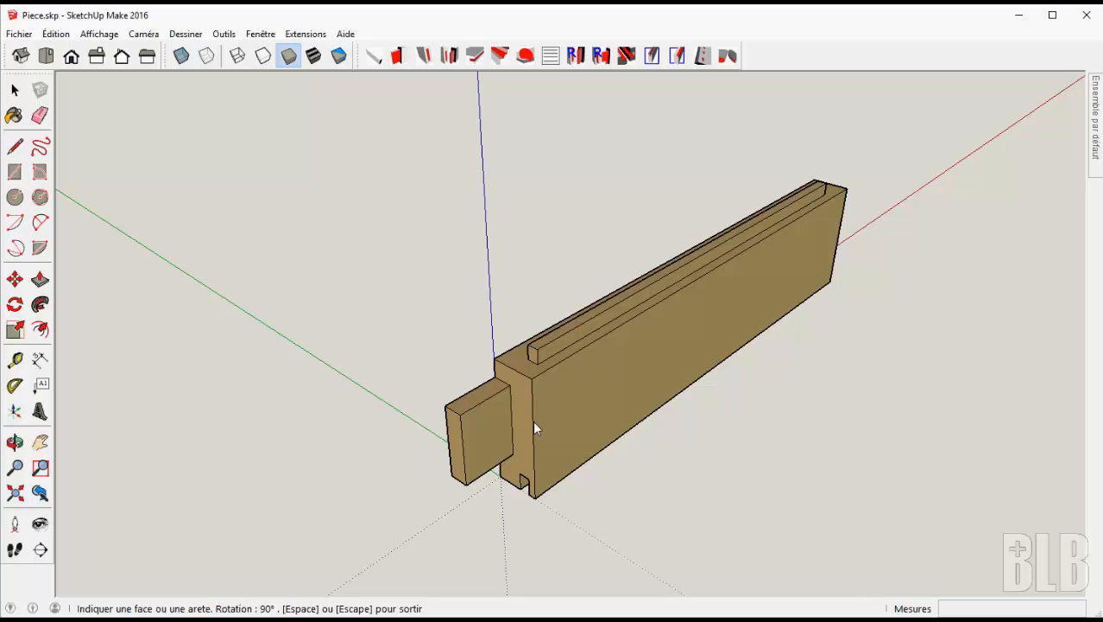
{"action": "left_click", "coordinate": [533, 426]}
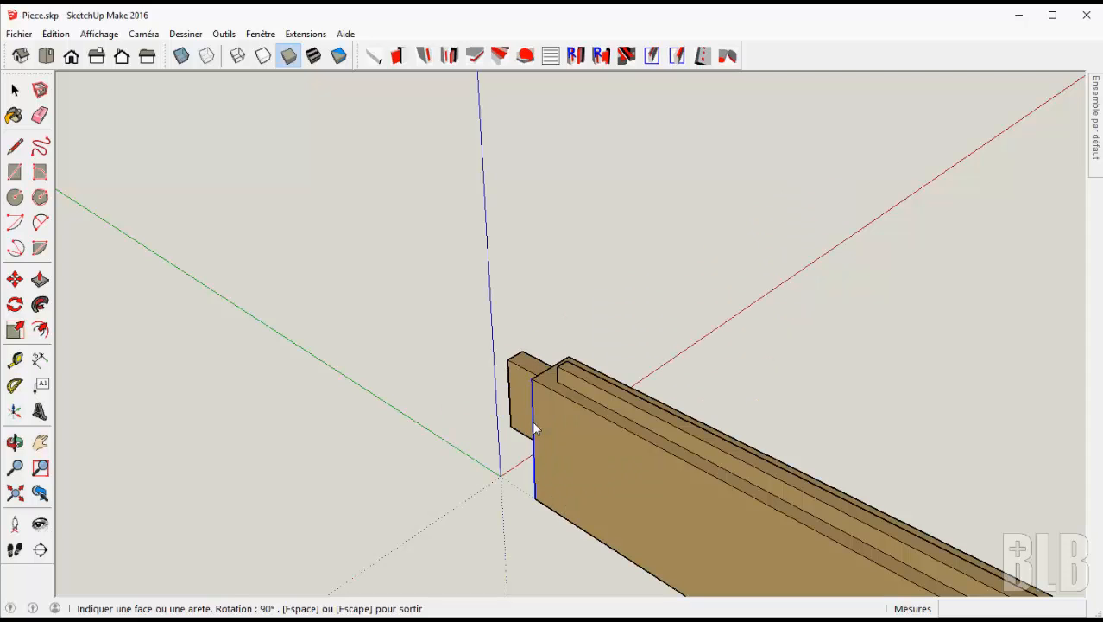
{"action": "right_click", "coordinate": [536, 428]}
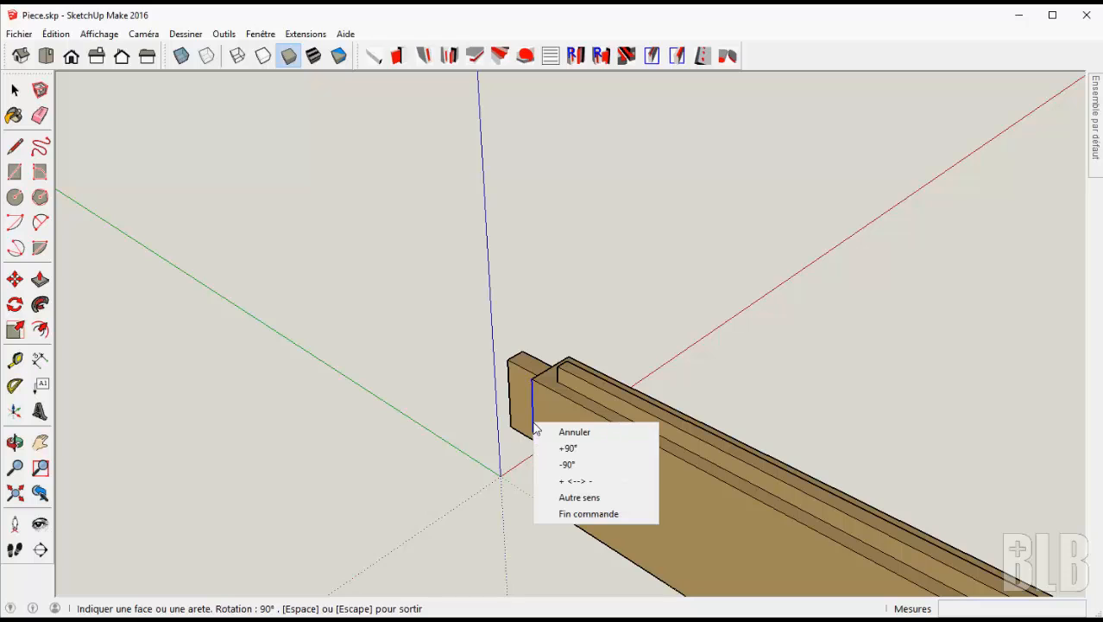
{"action": "left_click", "coordinate": [567, 464]}
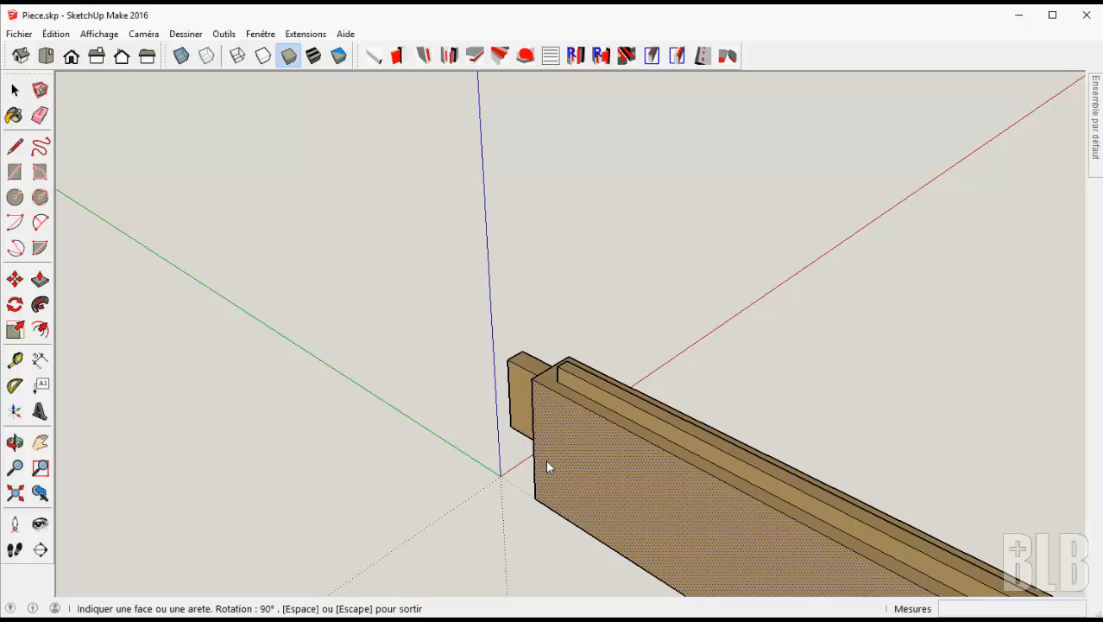
{"action": "left_click", "coordinate": [533, 466]}
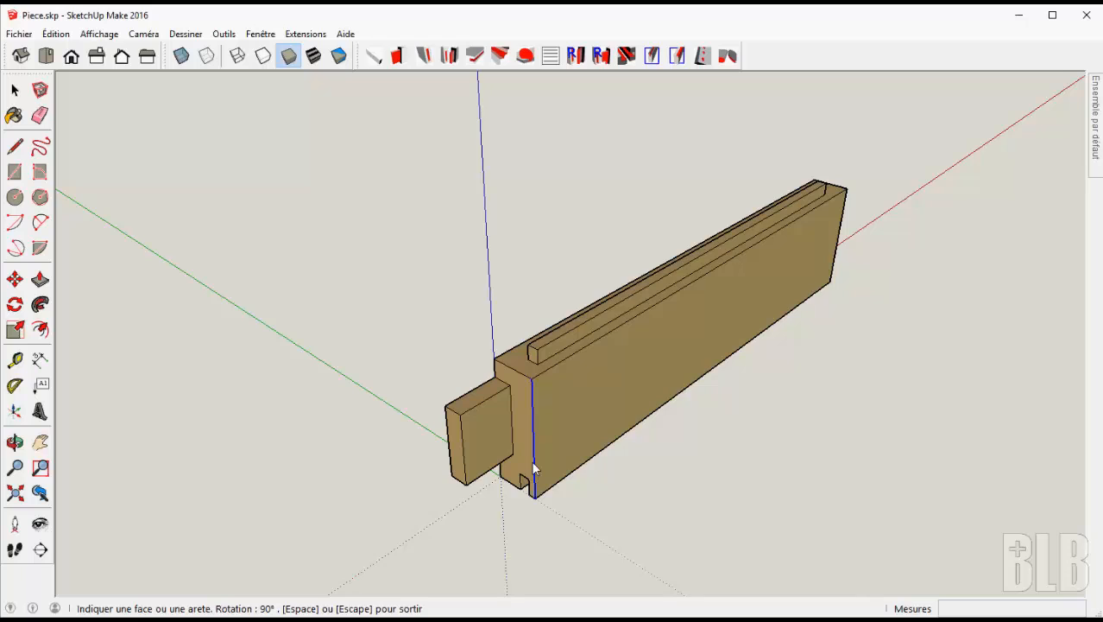
{"action": "left_click", "coordinate": [533, 465]}
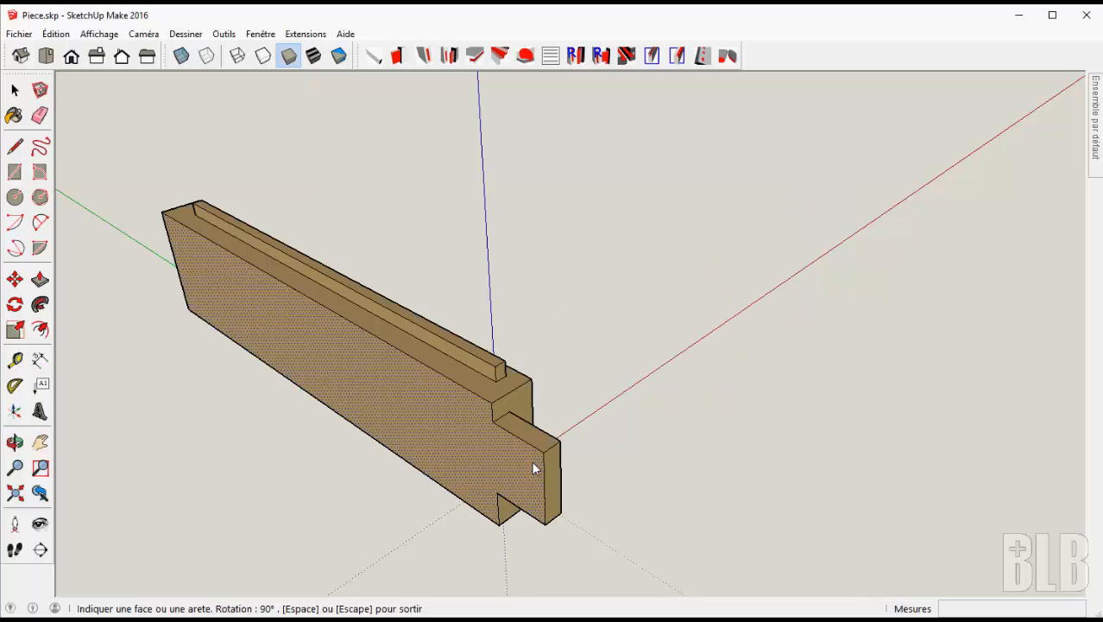
- Set the rotation to +90° and rotate the piece back about the same vertical edge
{"action": "right_click", "coordinate": [534, 406]}
{"action": "left_click", "coordinate": [570, 424]}
{"action": "left_click", "coordinate": [534, 406]}
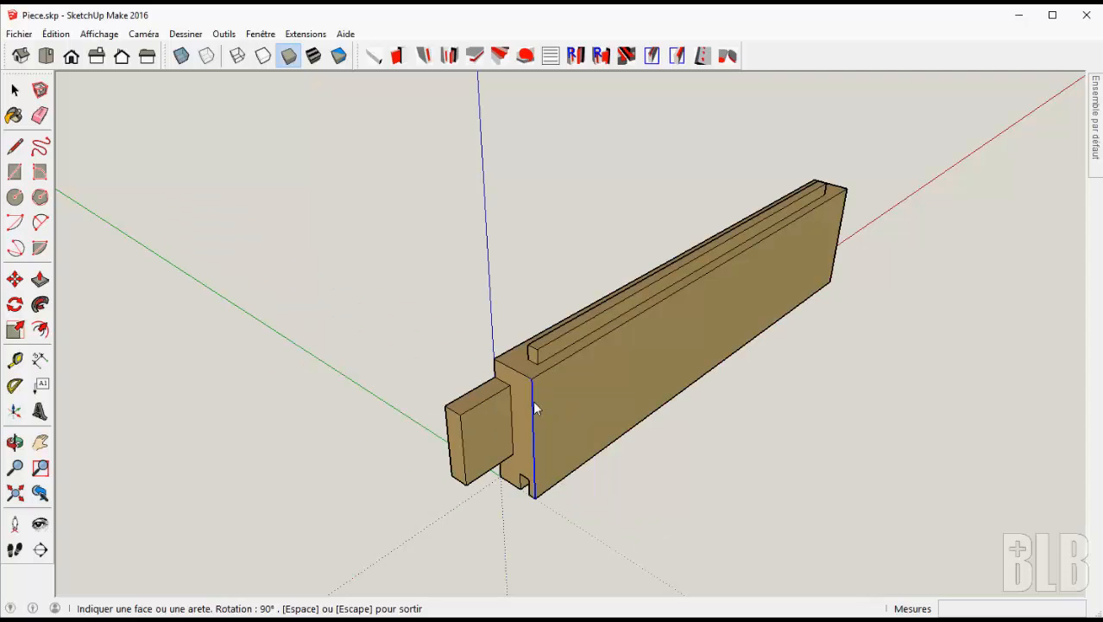
{"action": "right_click", "coordinate": [534, 404]}
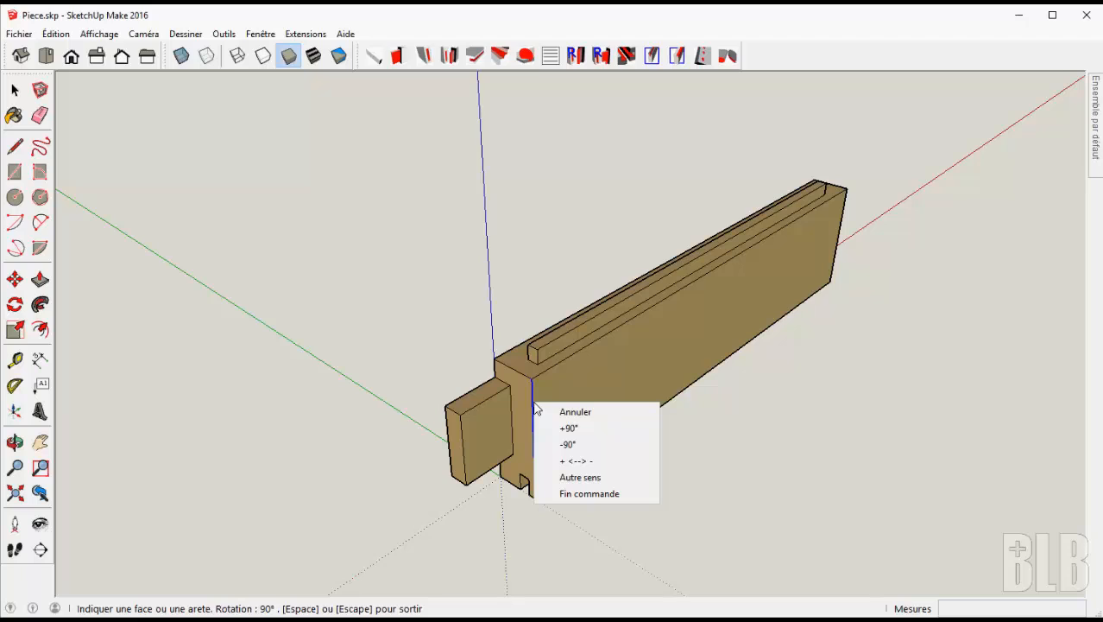
{"action": "left_click", "coordinate": [592, 364]}
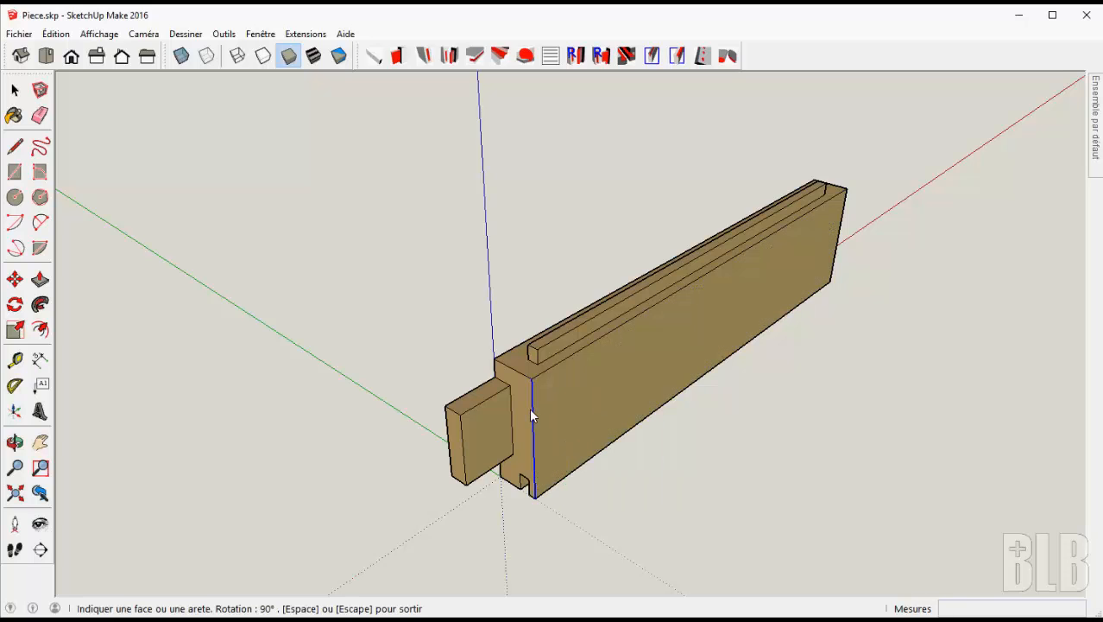
- Turn the piece 90° about its vertical front edge, reversed with Autre sens, and rotate it 90° about its long upper front edge
{"action": "left_click", "coordinate": [532, 415]}
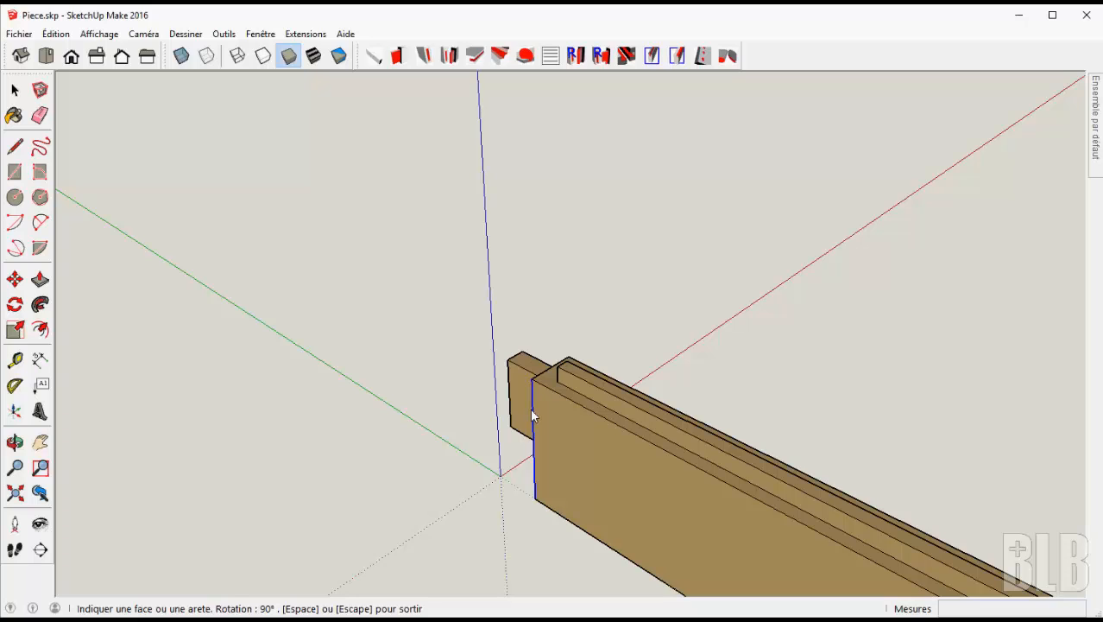
{"action": "right_click", "coordinate": [532, 414]}
{"action": "left_click", "coordinate": [573, 486]}
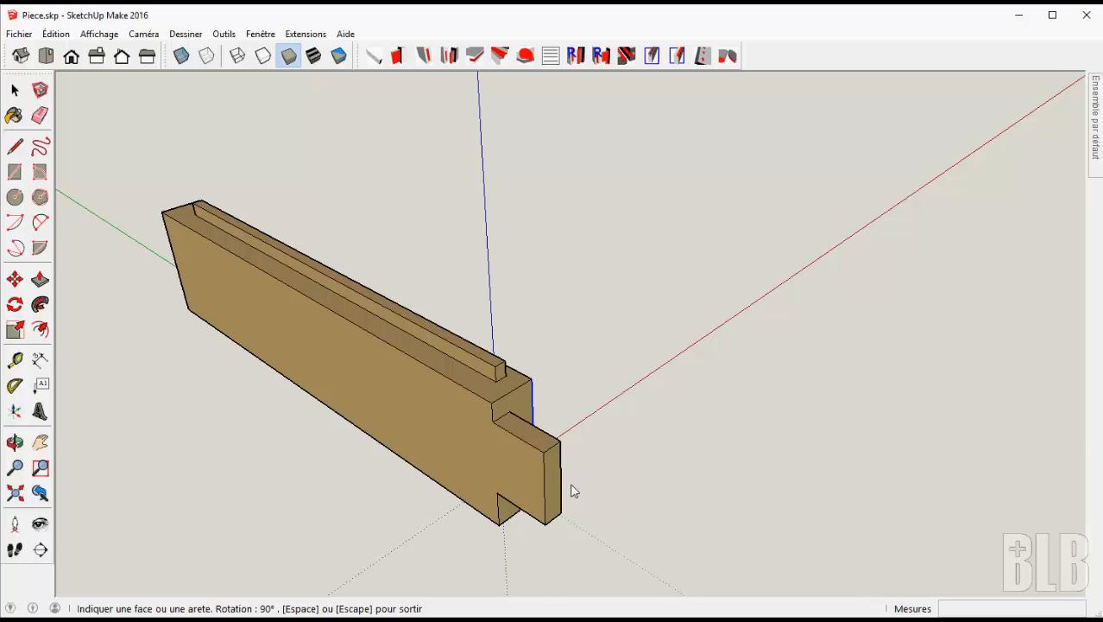
{"action": "left_click", "coordinate": [447, 380]}
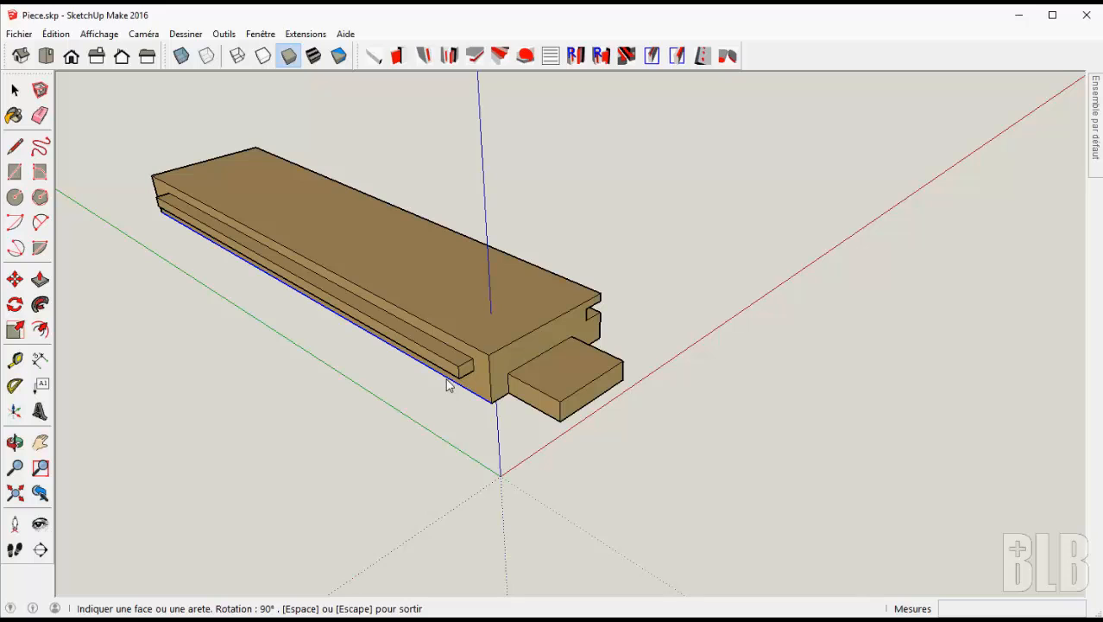
- Open the recent model Cadre.skp
{"action": "left_click", "coordinate": [19, 34]}
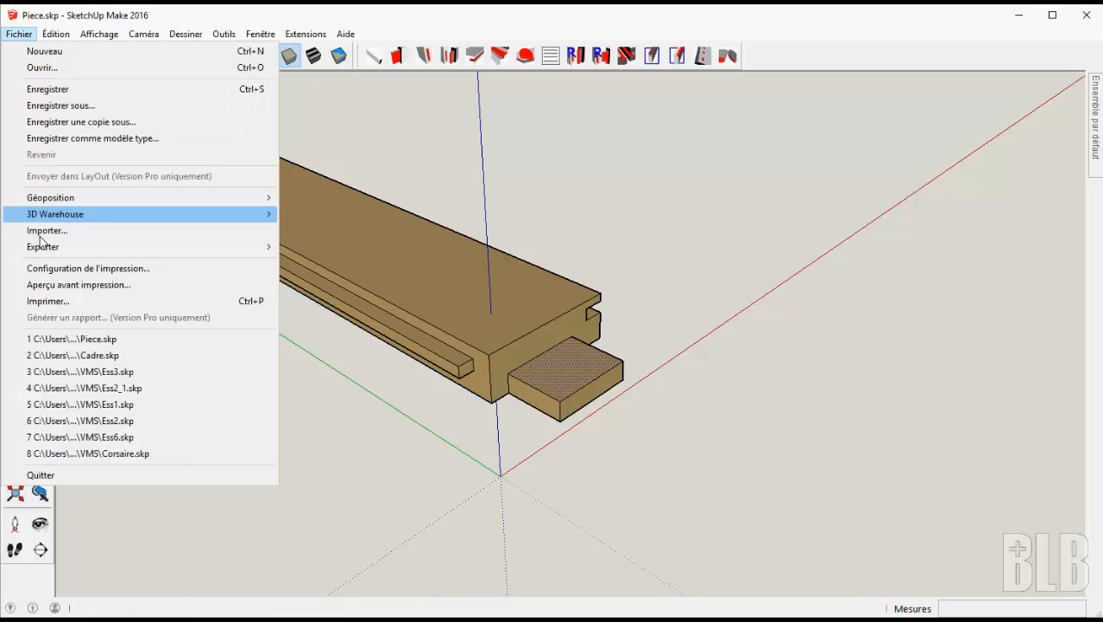
{"action": "left_click", "coordinate": [71, 355]}
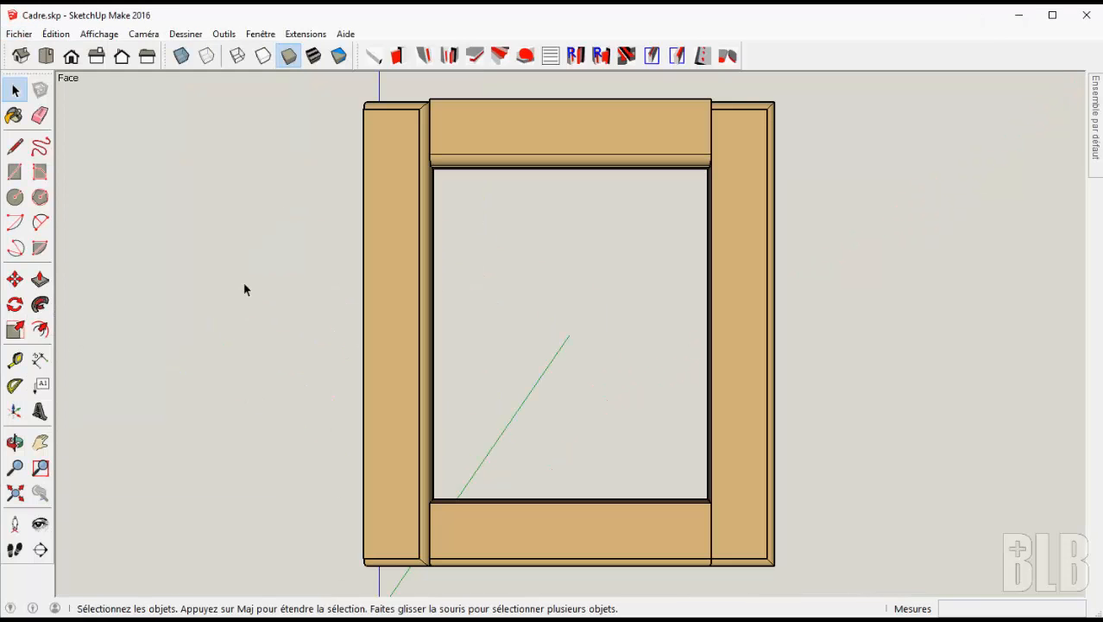
- Use Symetrie - Rotation on the outer side face of the frame's left upright to flip it so its moulding faces outward
{"action": "middle_click_drag", "start_coordinate": [209, 306], "coordinate": [349, 278]}
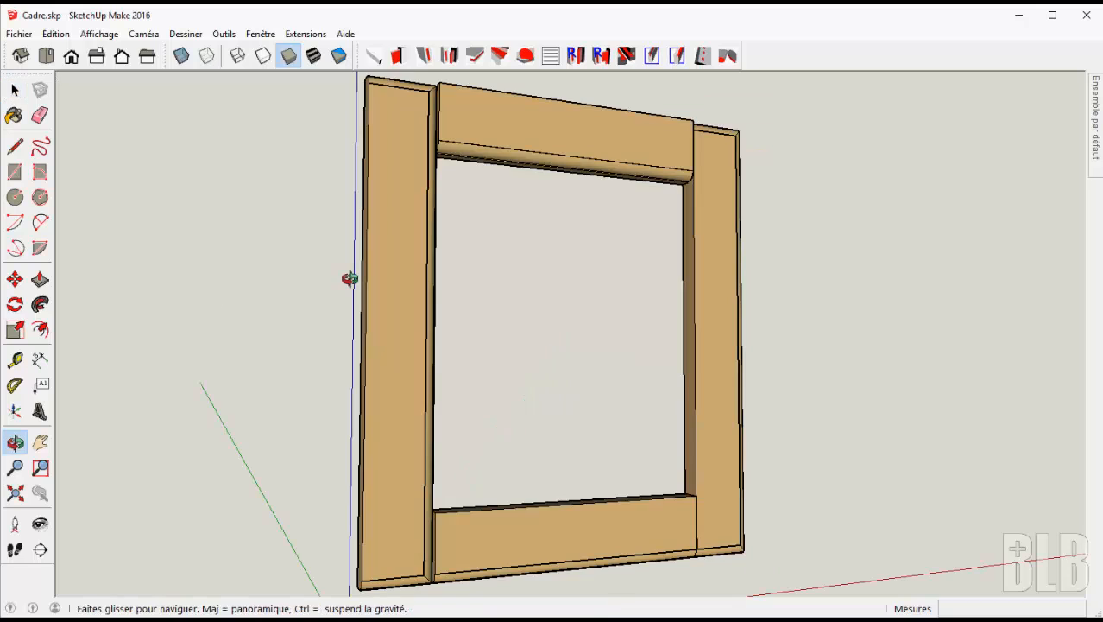
{"action": "right_click", "coordinate": [389, 128]}
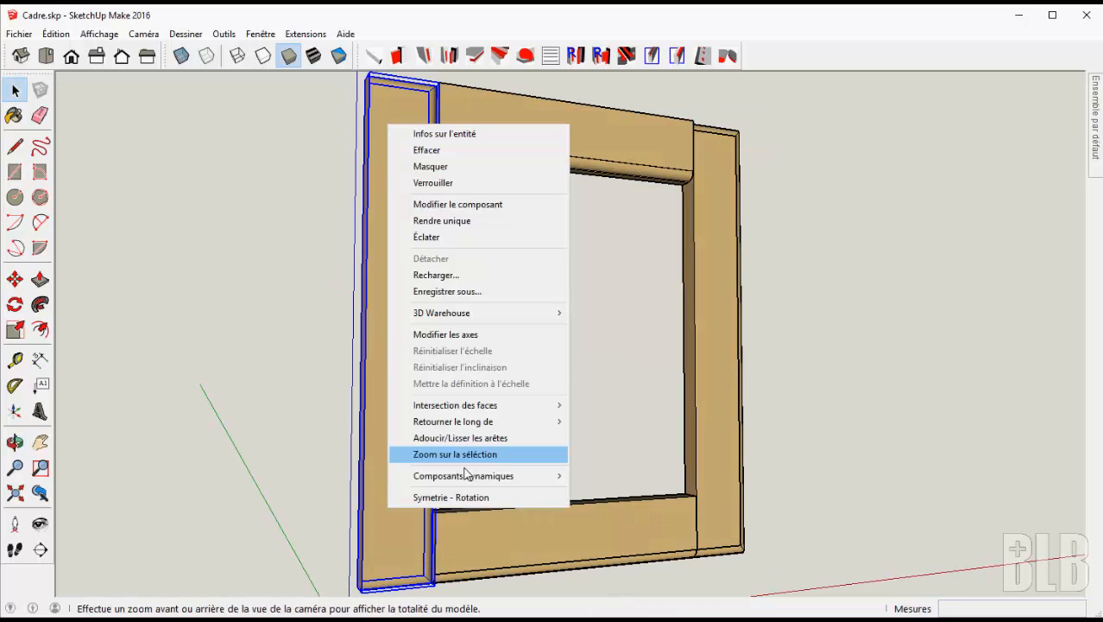
{"action": "left_click", "coordinate": [406, 498]}
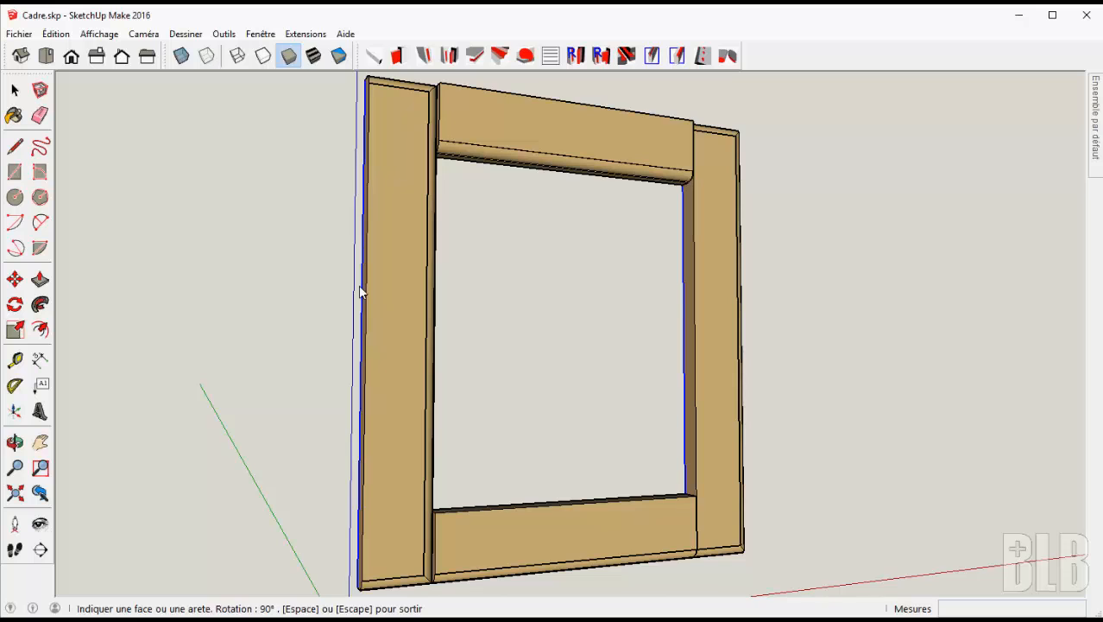
{"action": "middle_click_drag", "start_coordinate": [361, 293], "coordinate": [415, 417]}
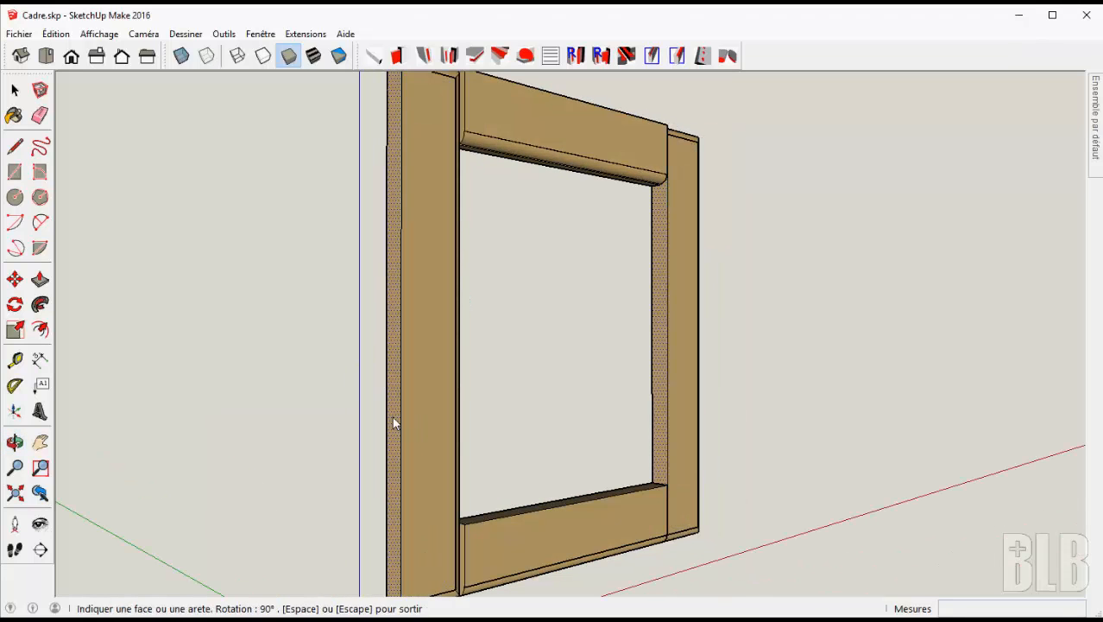
{"action": "left_click", "coordinate": [393, 419]}
- Flip the frame's top rail using its top face so its moulding faces outward, and end the Symetrie - Rotation command
{"action": "middle_click_drag", "start_coordinate": [554, 346], "coordinate": [468, 141]}
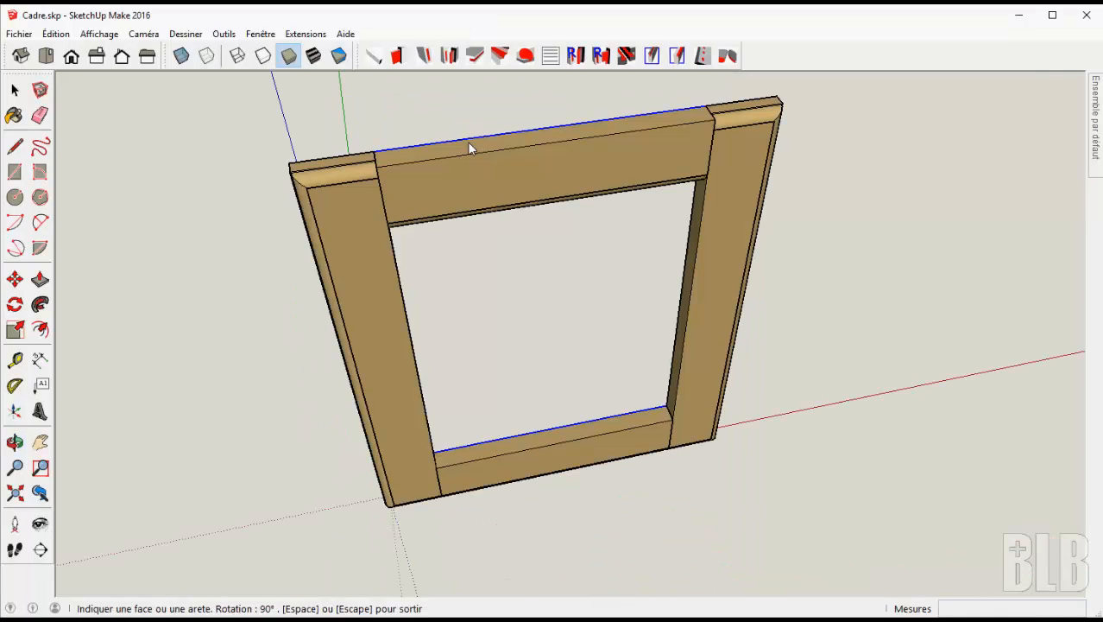
{"action": "left_click", "coordinate": [467, 148]}
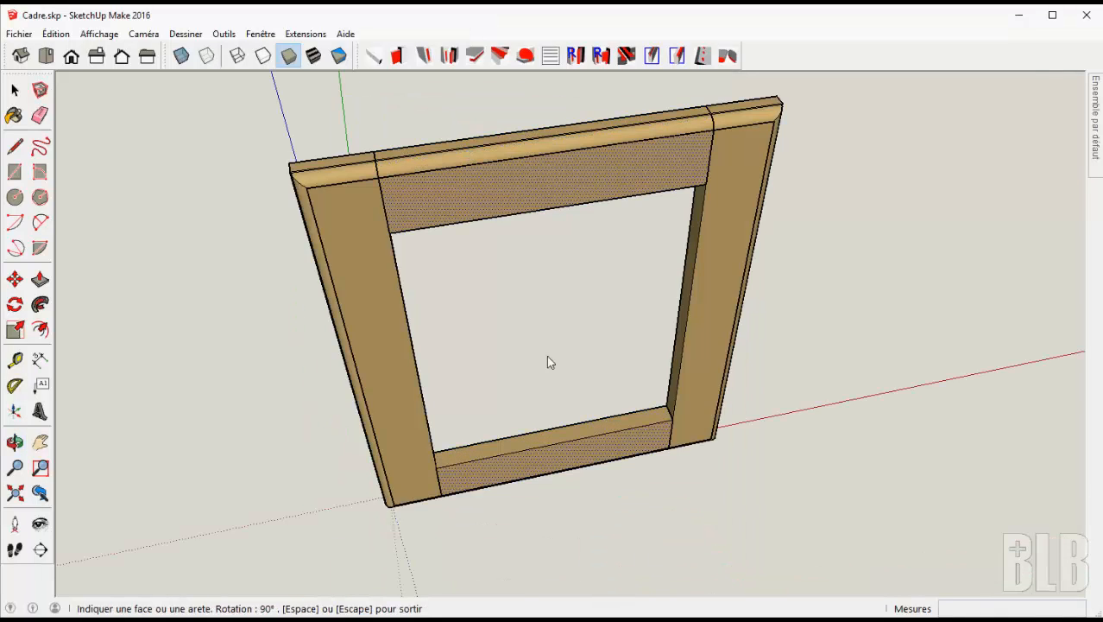
{"action": "middle_click_drag", "start_coordinate": [547, 357], "coordinate": [567, 300]}
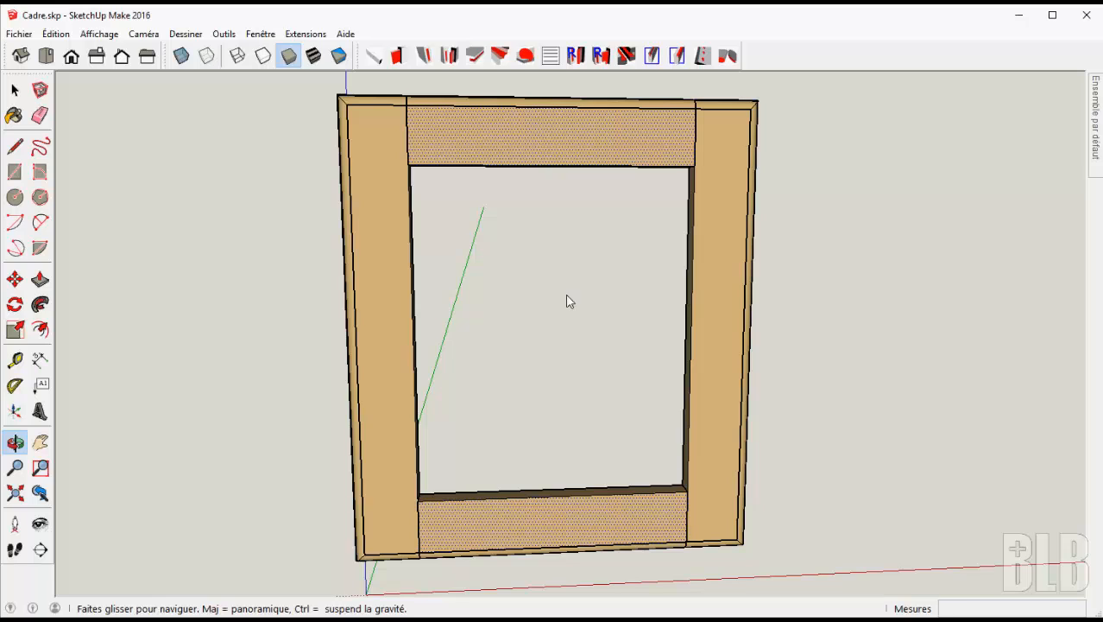
{"action": "right_click", "coordinate": [558, 316]}
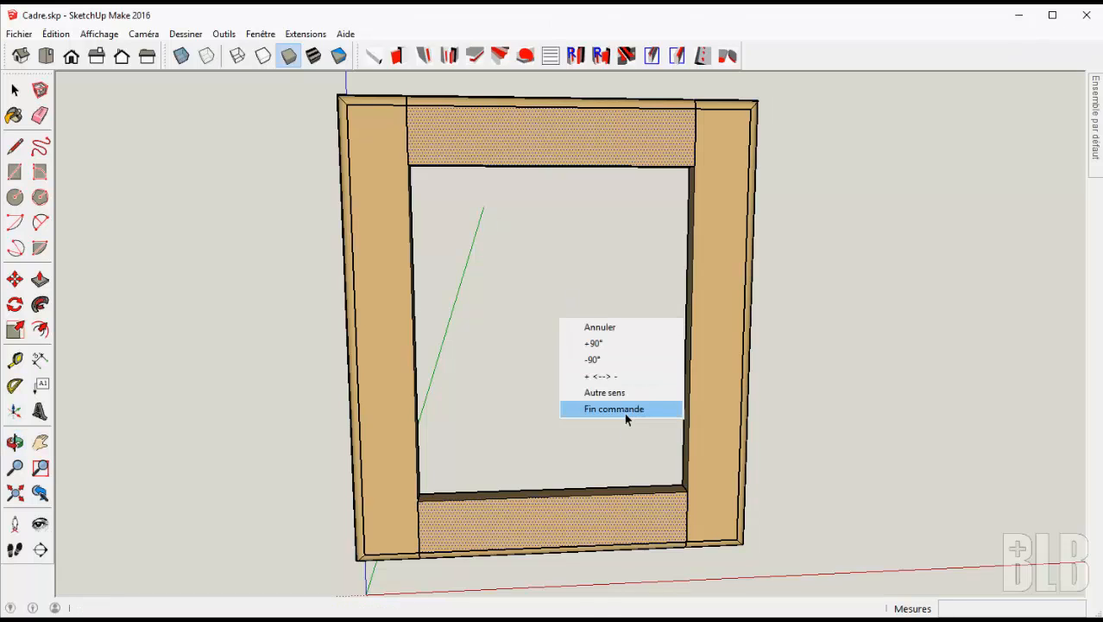
{"action": "left_click", "coordinate": [626, 409]}
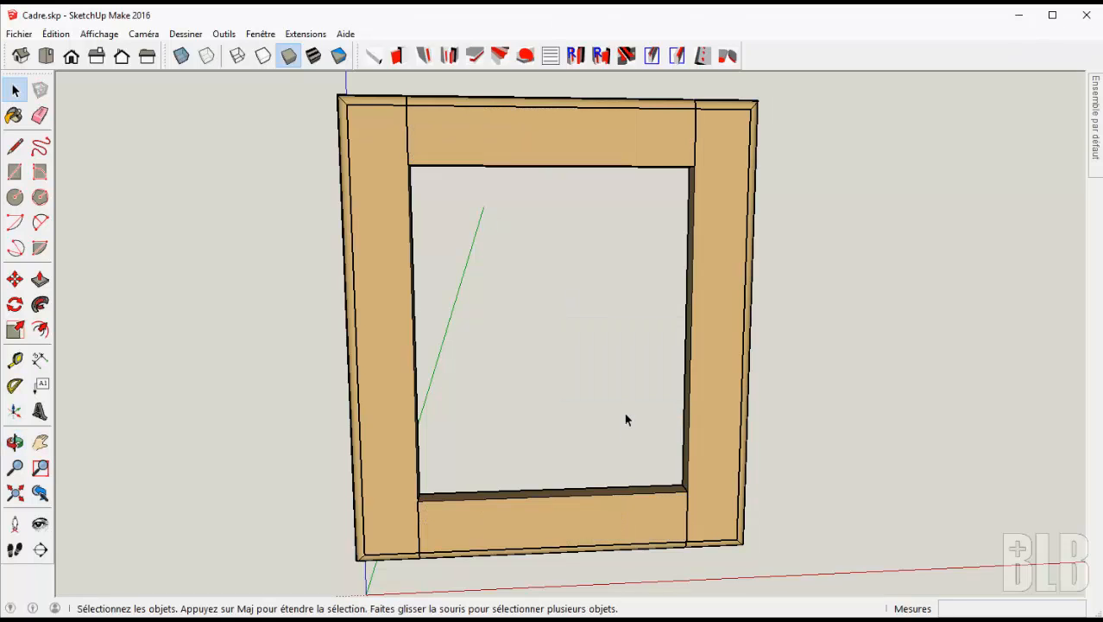